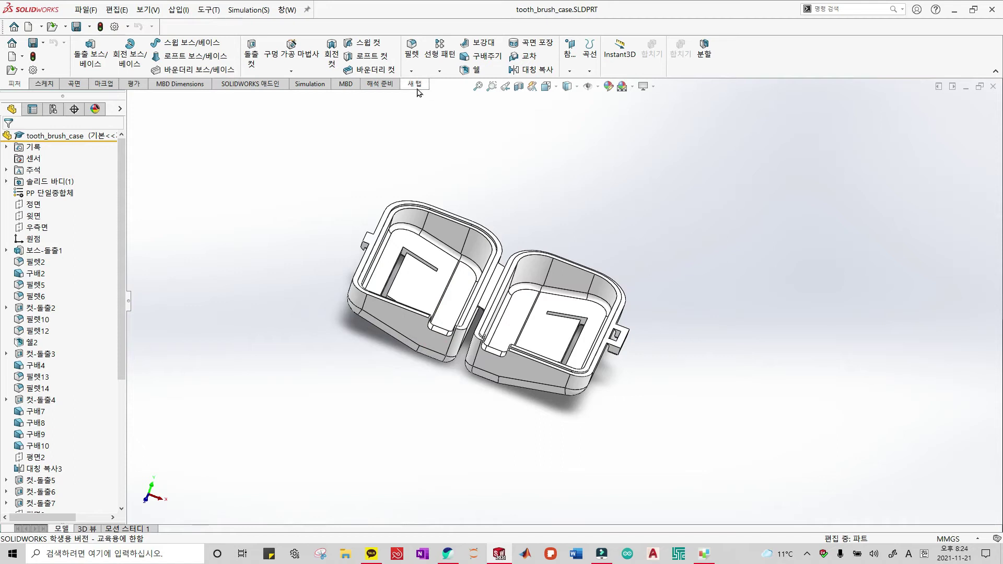
# Add the 몰드 도구 (Mold Tools) tab to the CommandManager and show its tools.
pyautogui.rightClick(418, 92)
pyautogui.moveTo(470, 123)
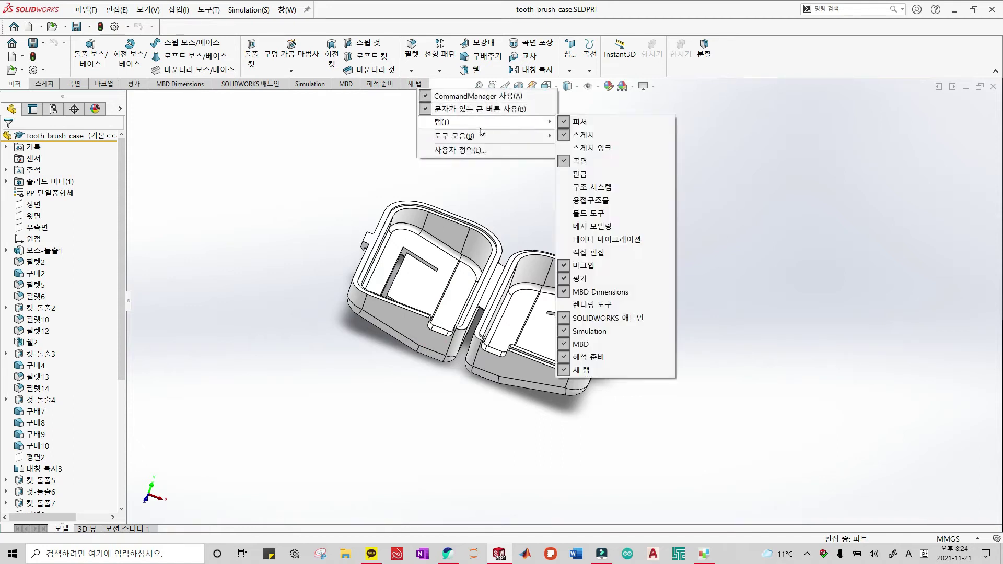
pyautogui.click(593, 214)
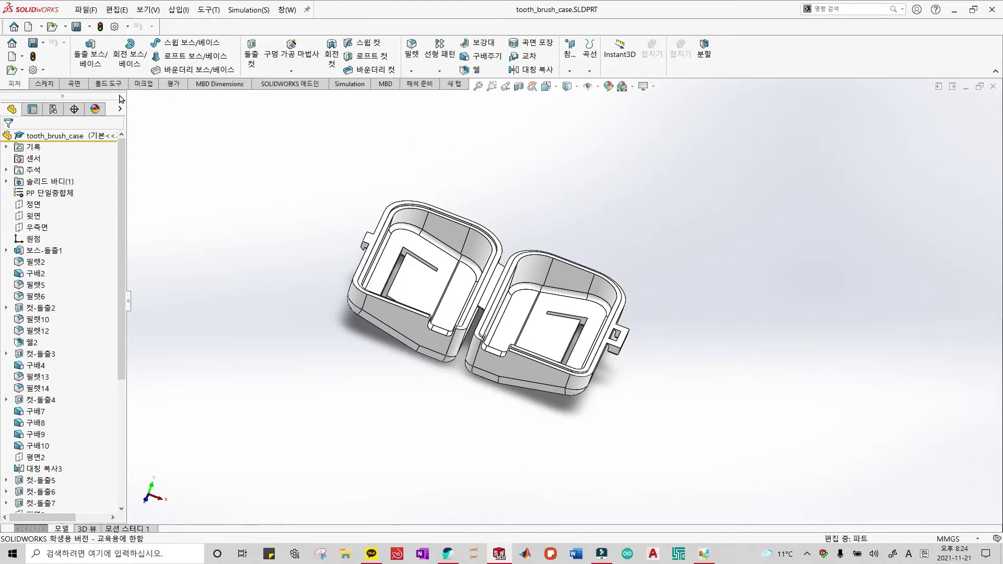
pyautogui.click(97, 86)
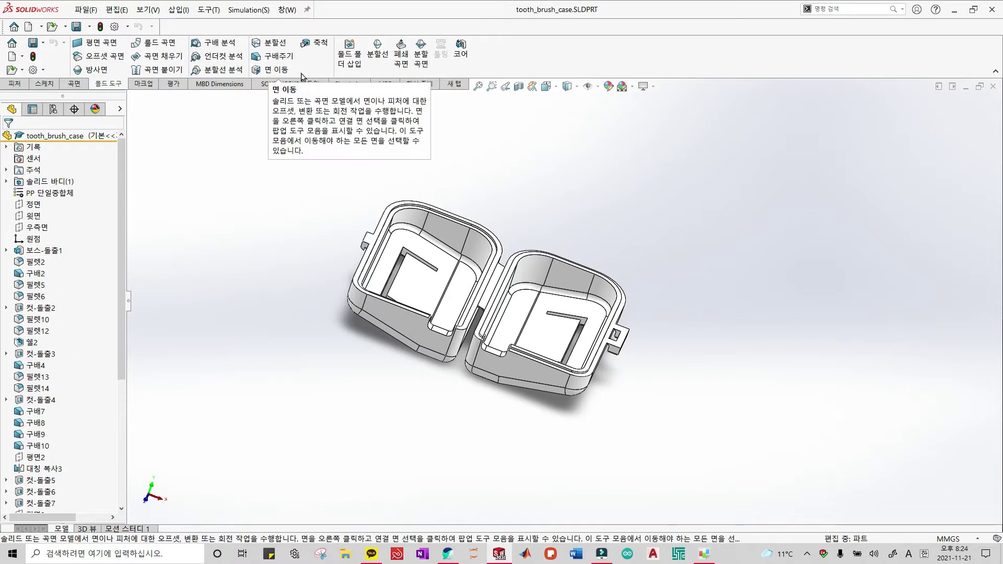
# Apply a uniform 1.015 축척 (Scale) to tooth_brush_case about its centroid.
pyautogui.click(327, 42)
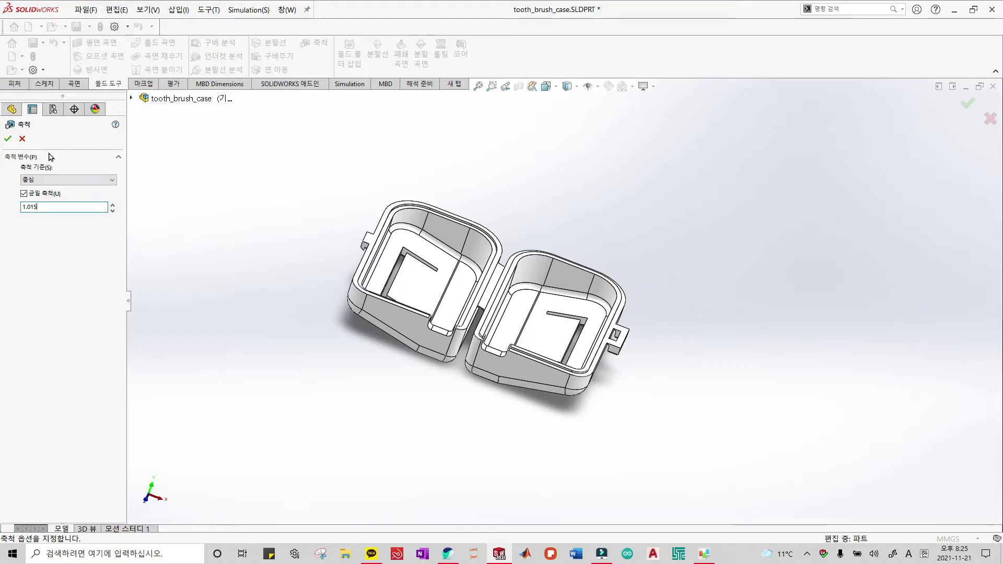
pyautogui.click(8, 139)
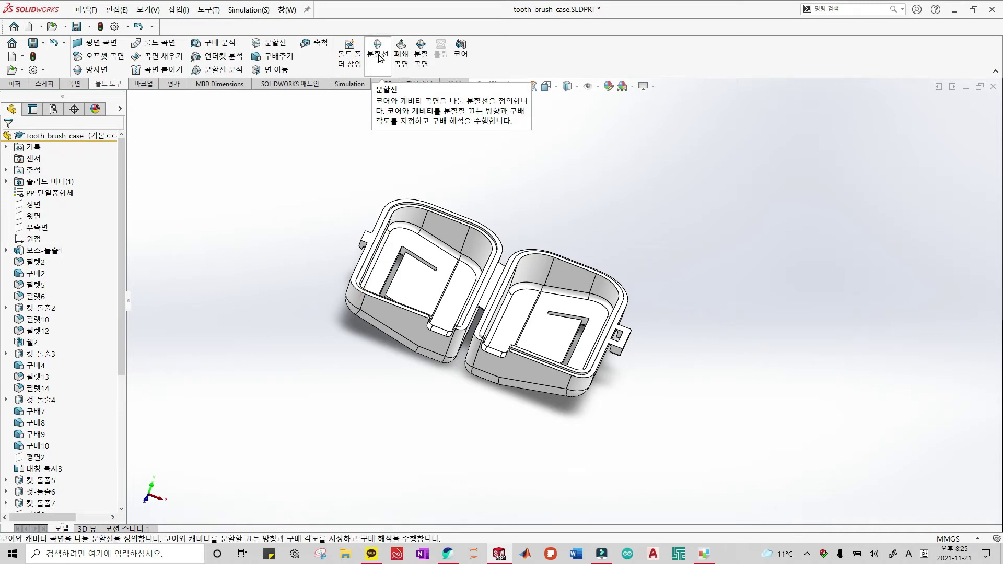
# Create a 44-edge parting line around the case rim from a 1.00° draft analysis.
pyautogui.click(378, 52)
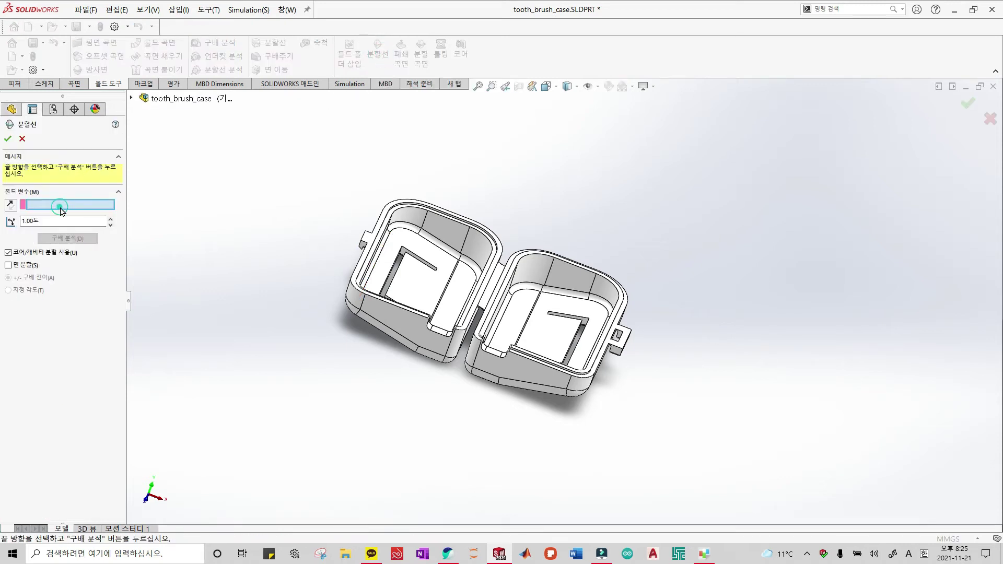
pyautogui.moveTo(471, 161)
pyautogui.mouseDown(button='middle')
pyautogui.moveTo(467, 265)
pyautogui.moveTo(441, 401)
pyautogui.mouseUp(button='middle')
pyautogui.click(467, 265)
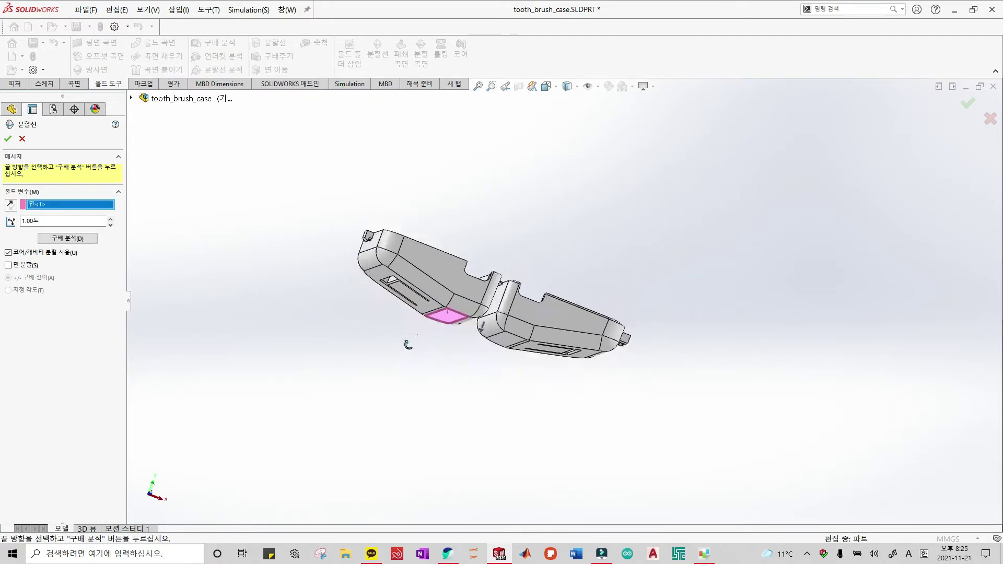
pyautogui.click(74, 244)
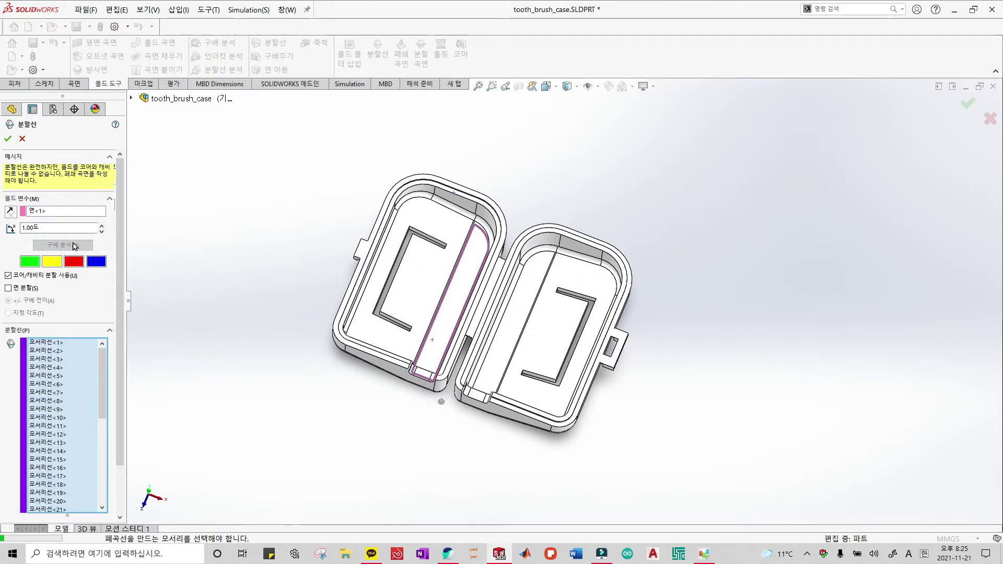
pyautogui.moveTo(439, 385)
pyautogui.mouseDown(button='middle')
pyautogui.moveTo(474, 384)
pyautogui.moveTo(444, 464)
pyautogui.moveTo(478, 394)
pyautogui.moveTo(494, 442)
pyautogui.mouseUp(button='middle')
pyautogui.scroll(-2, 62, 397)
pyautogui.scroll(-5, 63, 397)
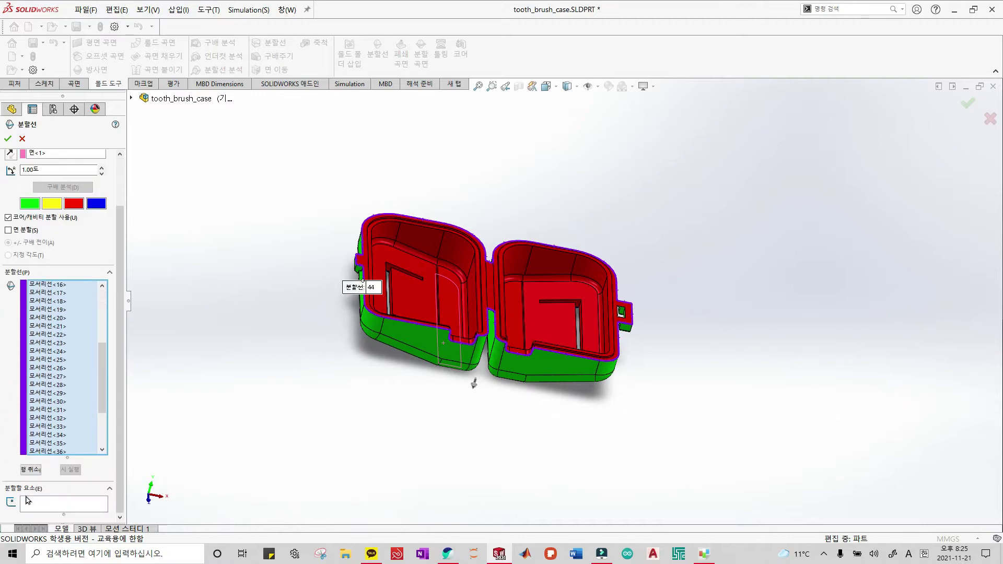
pyautogui.scroll(3, 63, 397)
pyautogui.scroll(3, 53, 314)
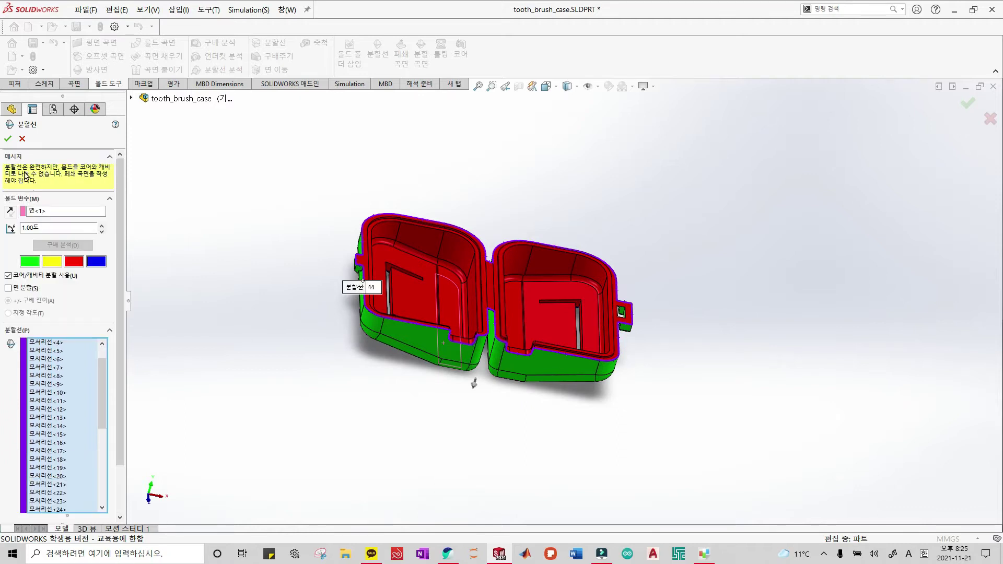
pyautogui.press('Return')
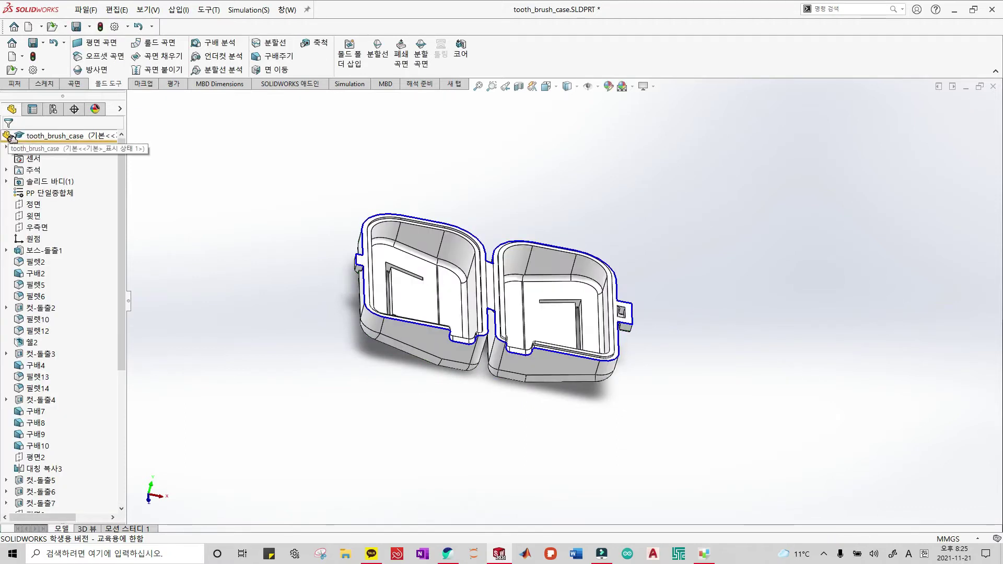
# Start a shut-off surface and select the first opening's top, lower and vertical edges.
pyautogui.click(400, 55)
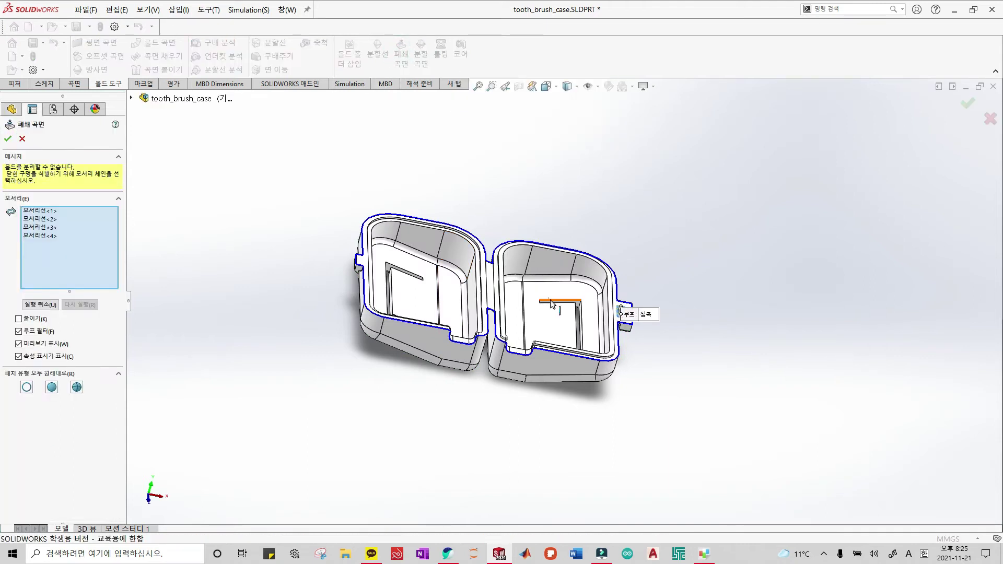
pyautogui.scroll(-3, 622, 313)
pyautogui.scroll(-3, 591, 324)
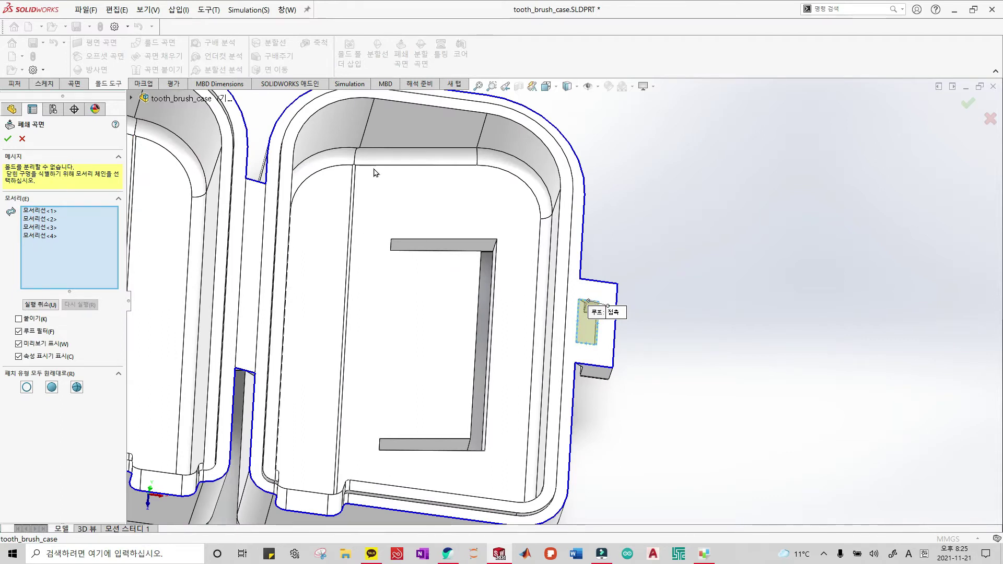
pyautogui.scroll(-3, 402, 209)
pyautogui.click(484, 276)
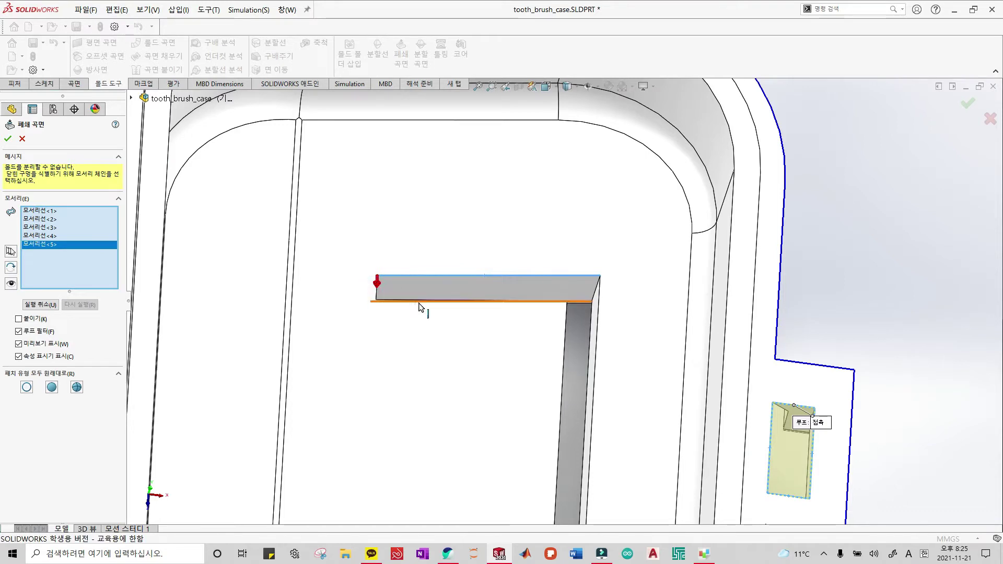
pyautogui.scroll(-2, 496, 357)
pyautogui.moveTo(497, 356)
pyautogui.mouseDown(button='middle')
pyautogui.moveTo(481, 463)
pyautogui.moveTo(508, 301)
pyautogui.mouseUp(button='middle')
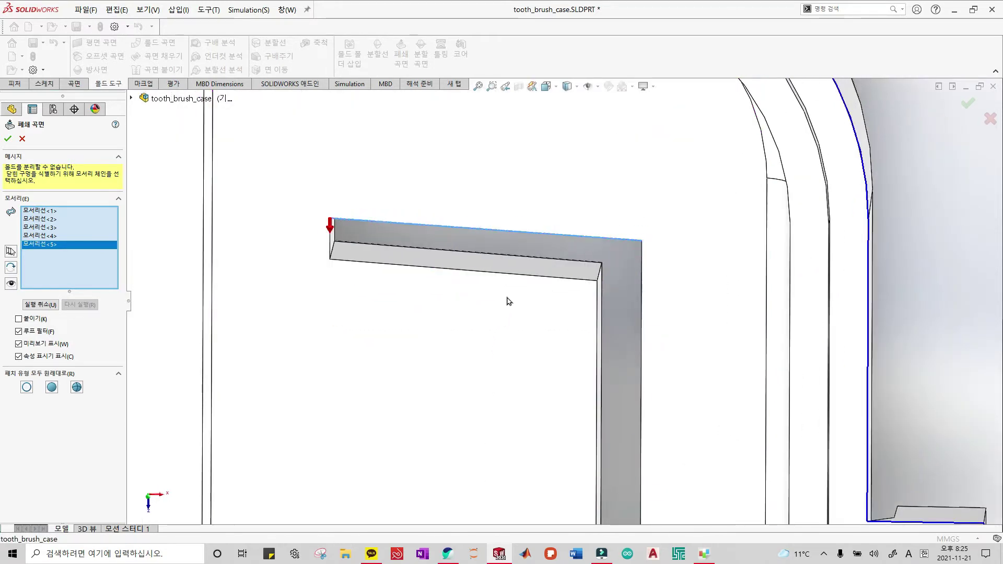
pyautogui.click(531, 280)
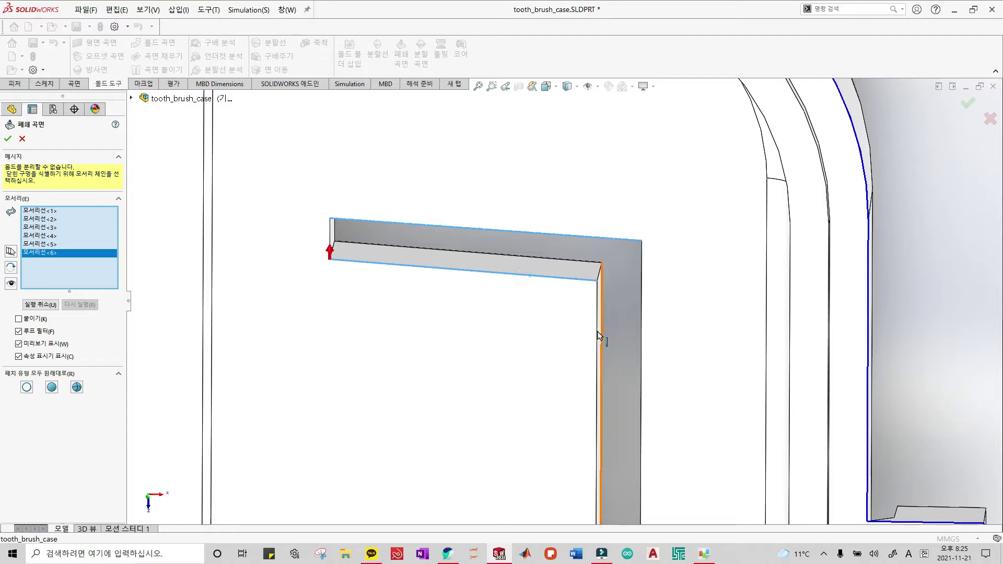
pyautogui.click(601, 333)
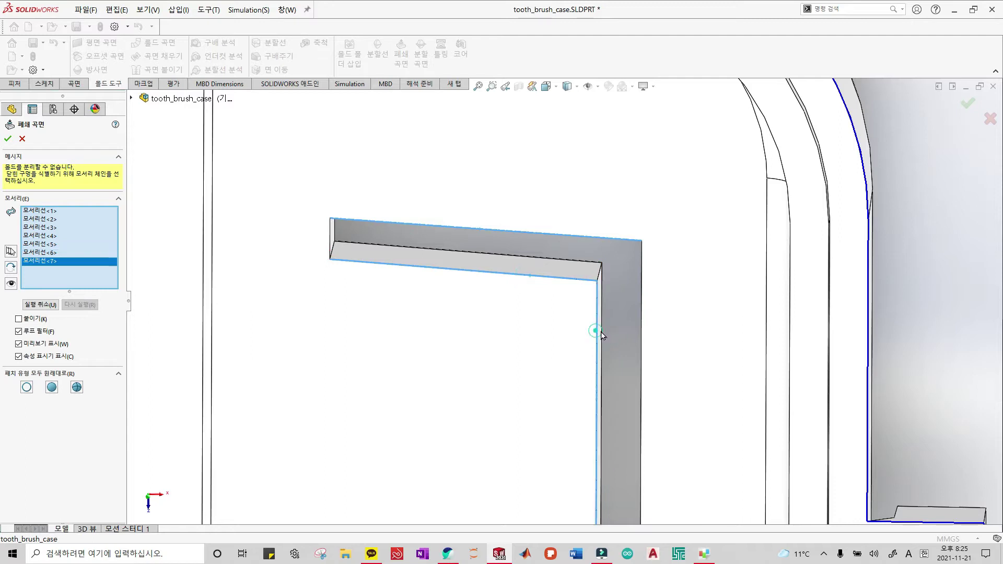
pyautogui.click(642, 329)
# Add the L-shaped opening's bottom, top and left vertical edges to the loop.
pyautogui.scroll(5, 644, 417)
pyautogui.scroll(-3, 580, 478)
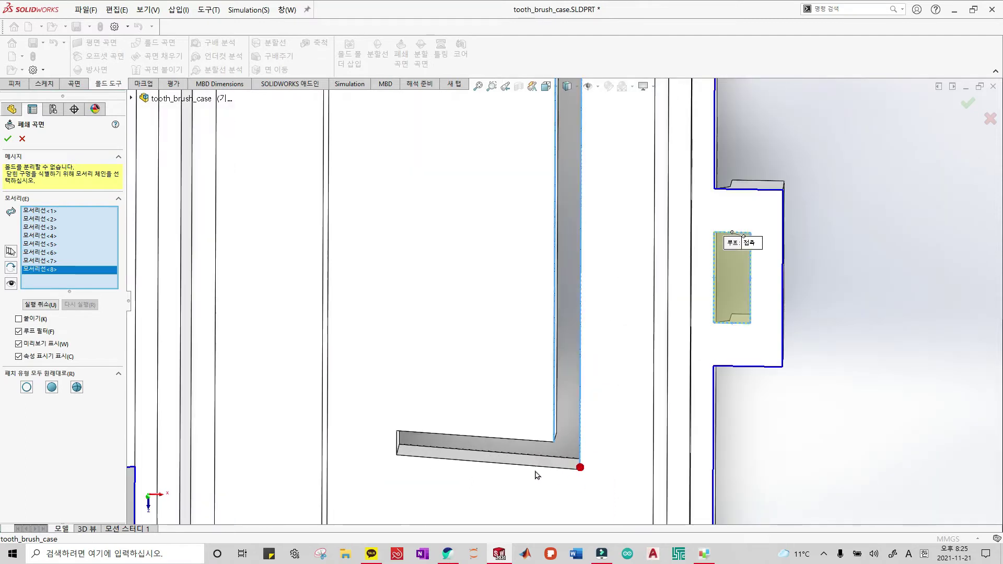
pyautogui.scroll(-3, 540, 421)
pyautogui.click(544, 425)
pyautogui.click(536, 357)
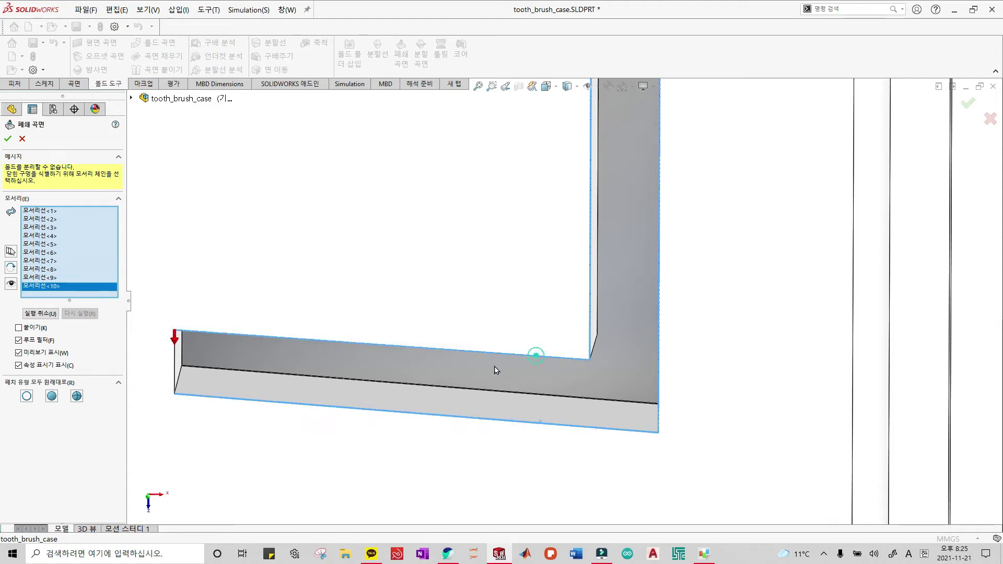
pyautogui.click(177, 358)
pyautogui.scroll(3, 362, 365)
pyautogui.scroll(3, 374, 235)
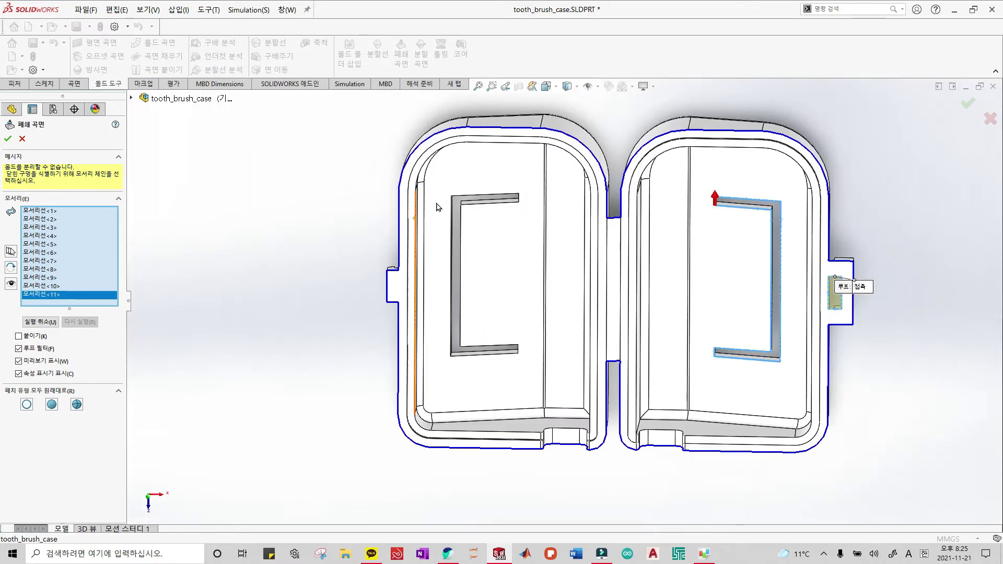
pyautogui.scroll(-3, 440, 230)
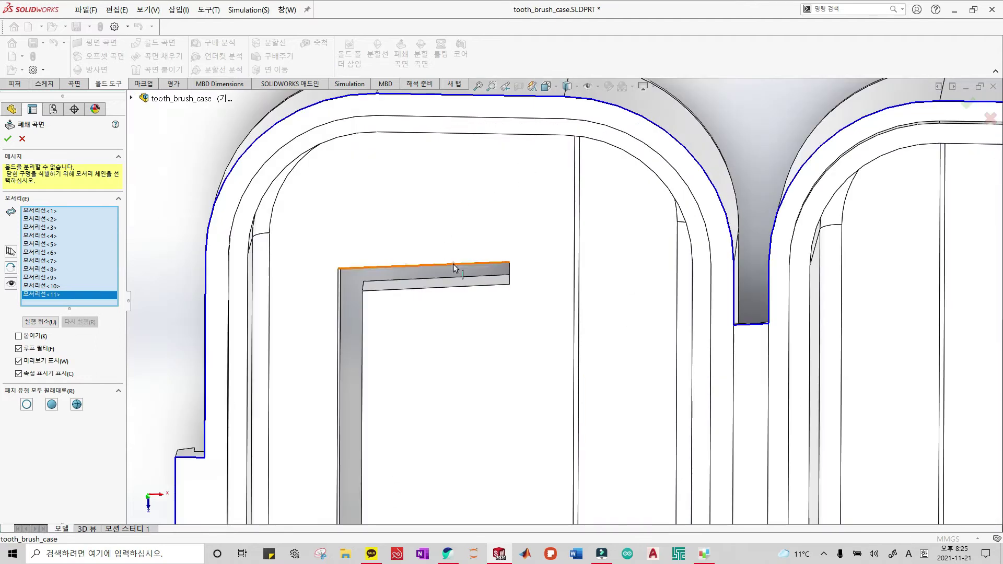
# Select the other opening's edges to close its L-shaped loop.
pyautogui.click(453, 266)
pyautogui.scroll(-2, 510, 279)
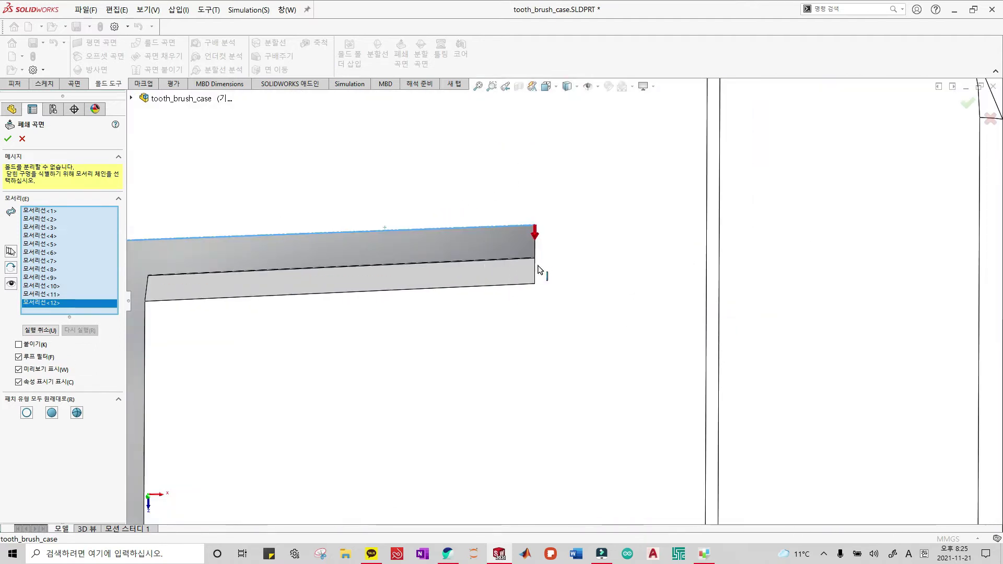
pyautogui.click(538, 269)
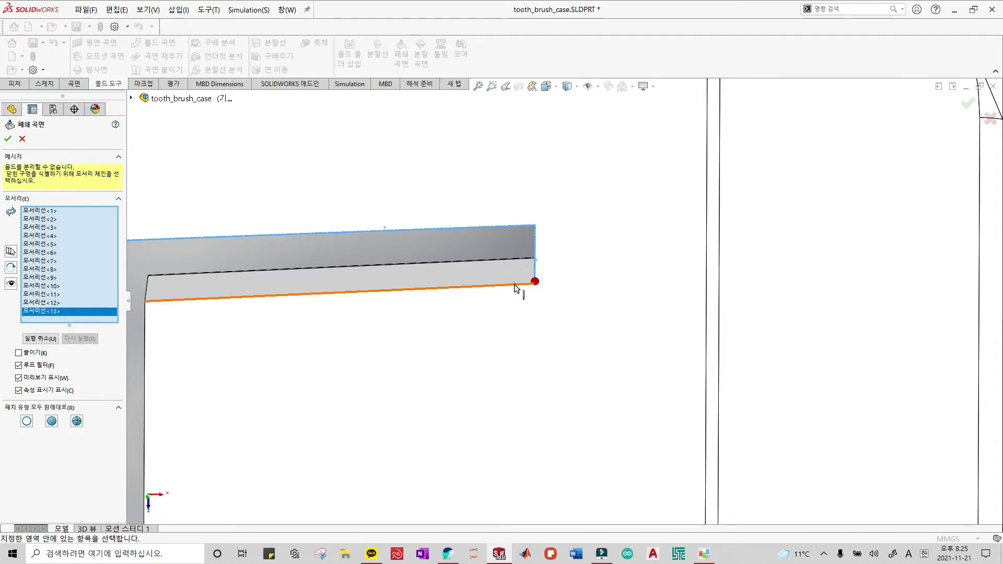
pyautogui.click(519, 284)
pyautogui.scroll(2, 522, 286)
pyautogui.press('z')
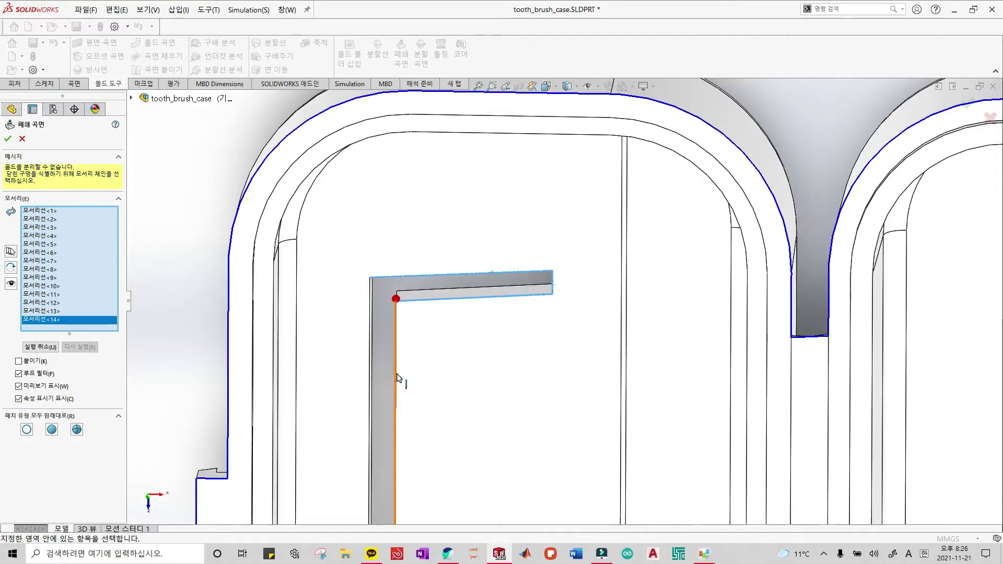
pyautogui.click(394, 370)
pyautogui.scroll(3, 517, 439)
pyautogui.scroll(-2, 495, 294)
pyautogui.scroll(-3, 494, 313)
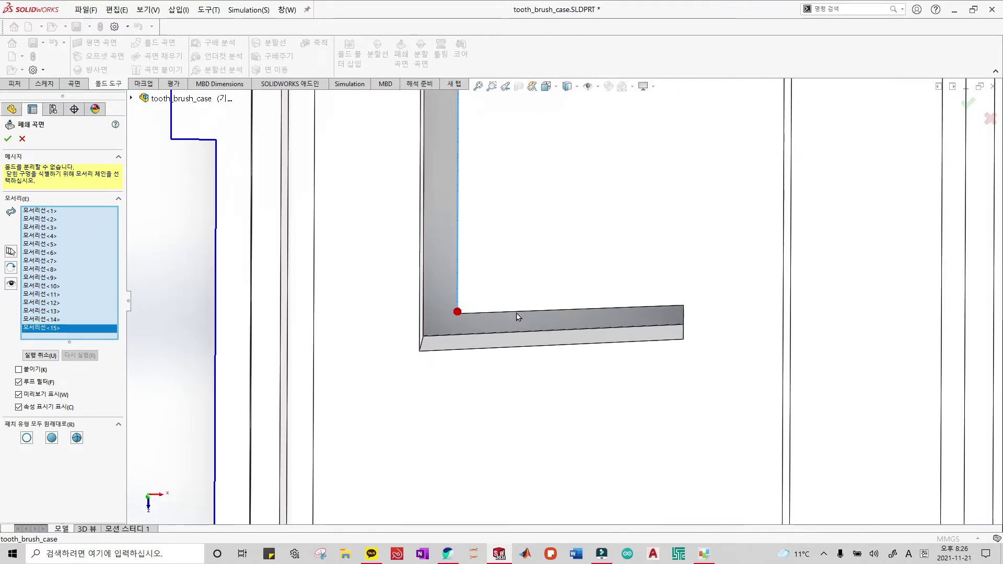
pyautogui.click(541, 316)
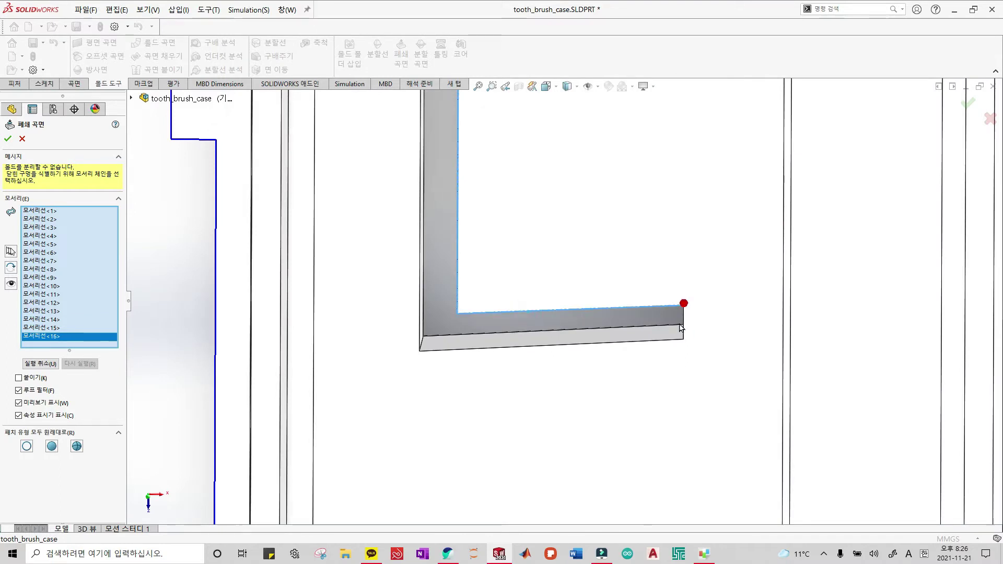
pyautogui.click(674, 341)
pyautogui.click(659, 343)
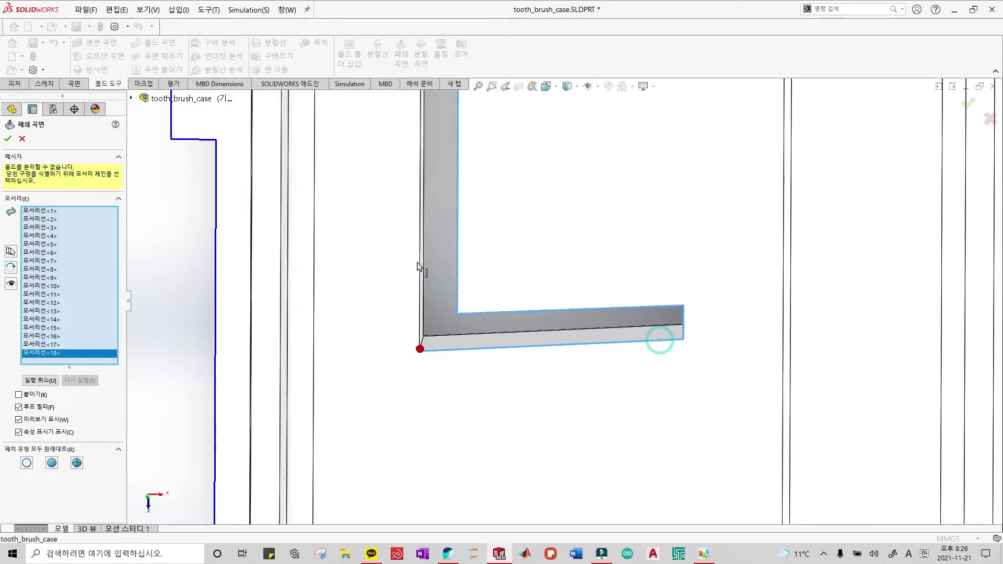
pyautogui.click(420, 276)
# Close the last loop on the right half and accept the 20-edge shut-off surface.
pyautogui.scroll(10, 530, 212)
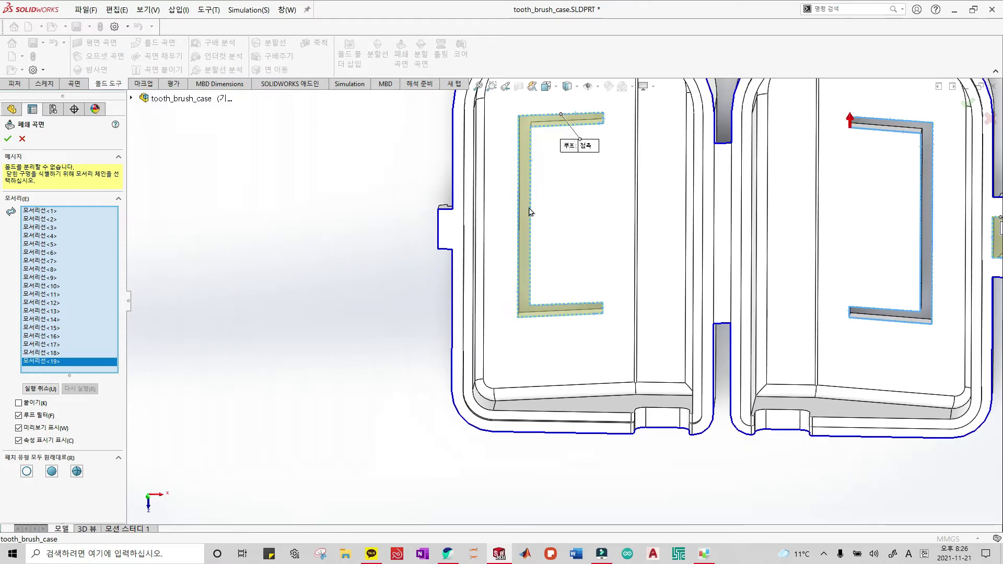
pyautogui.scroll(3, 739, 315)
pyautogui.scroll(-1, 710, 194)
pyautogui.scroll(-1, 711, 194)
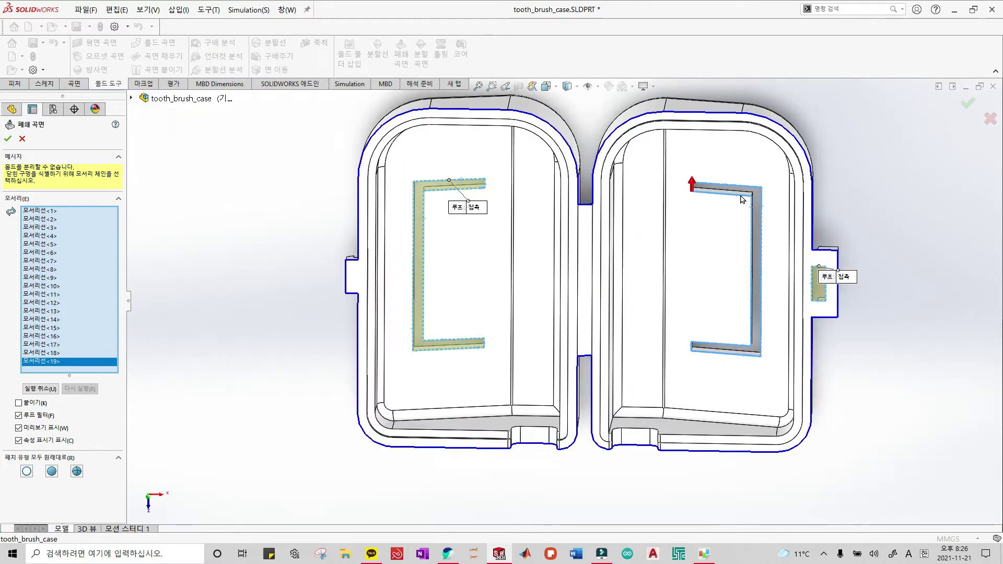
pyautogui.scroll(-3, 707, 183)
pyautogui.scroll(-3, 546, 321)
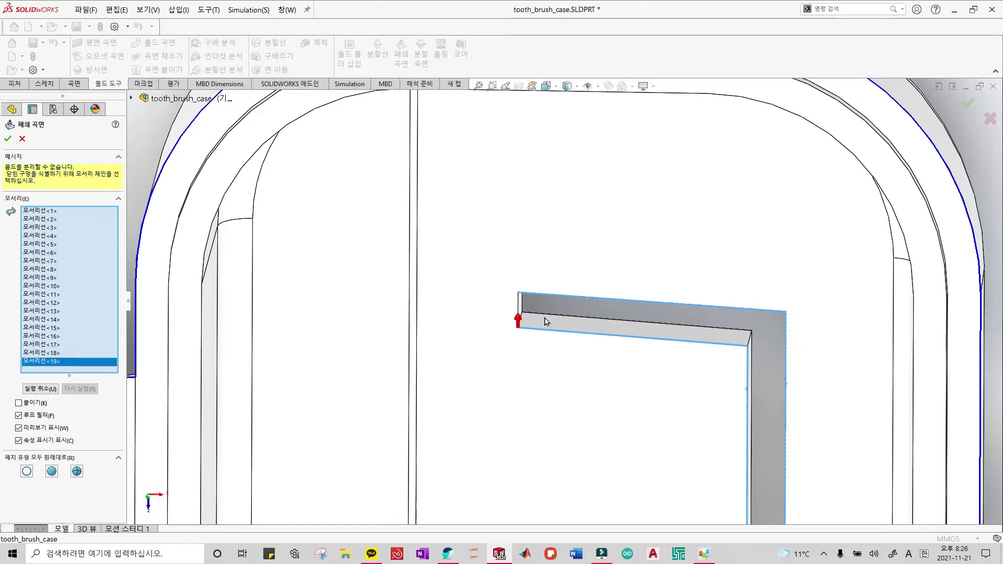
pyautogui.click(519, 302)
pyautogui.scroll(5, 541, 384)
pyautogui.scroll(4, 553, 412)
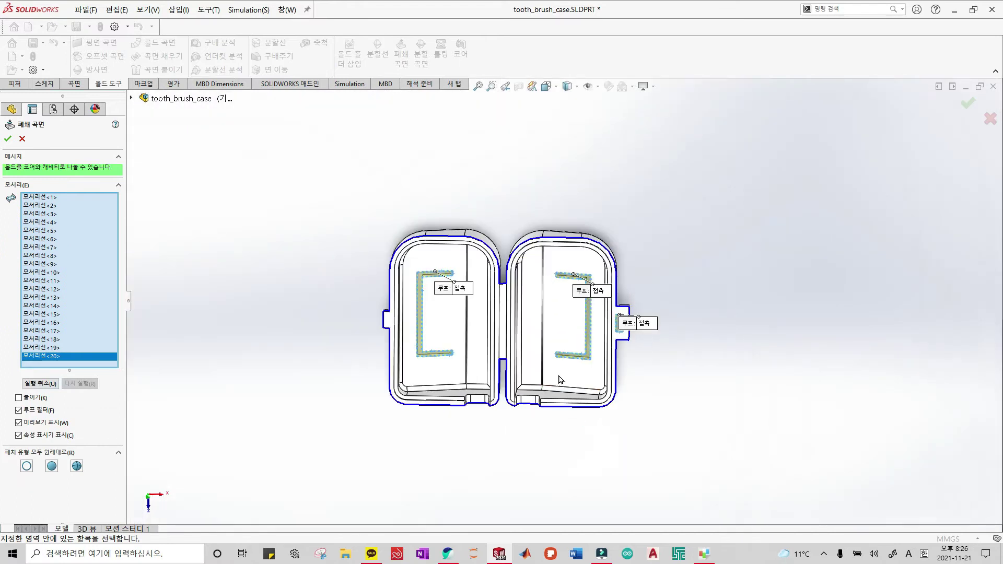
pyautogui.scroll(-3, 559, 380)
pyautogui.keyDown('ctrl'); pyautogui.moveTo(389, 291); pyautogui.dragTo(466, 361, button='middle'); pyautogui.keyUp('ctrl')
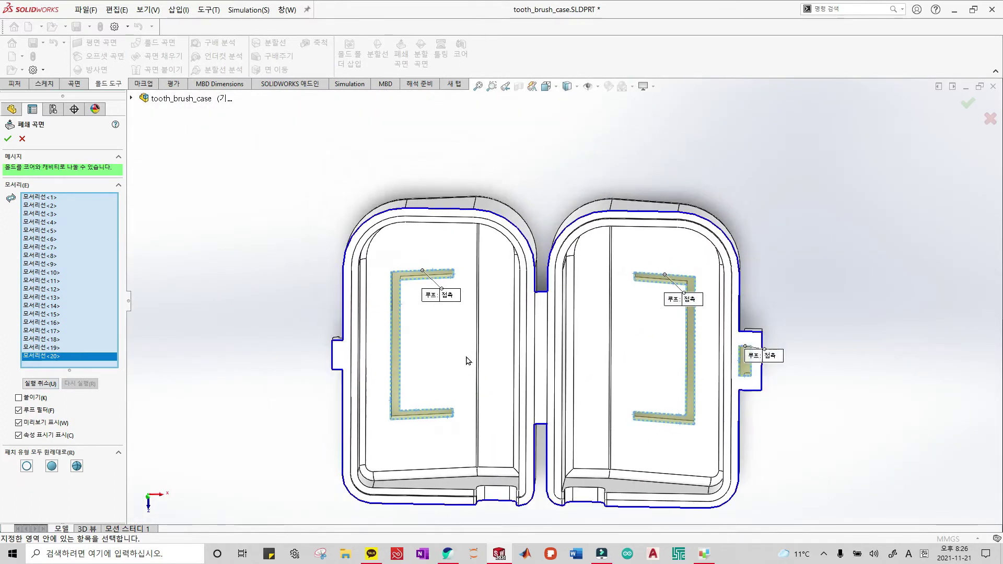
pyautogui.click(7, 138)
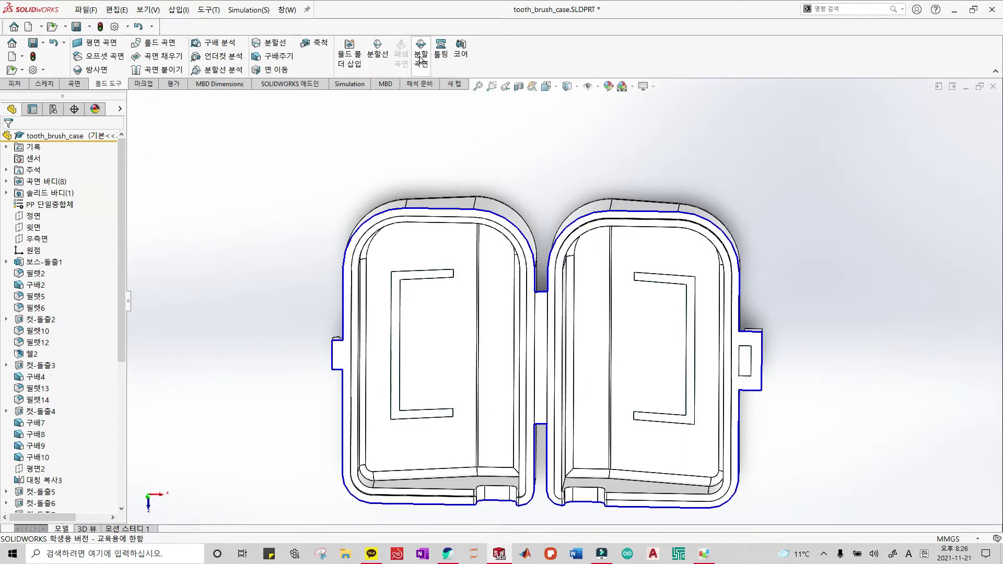
# Create a 50 mm parting surface perpendicular to the pull direction around the parting line.
pyautogui.click(420, 59)
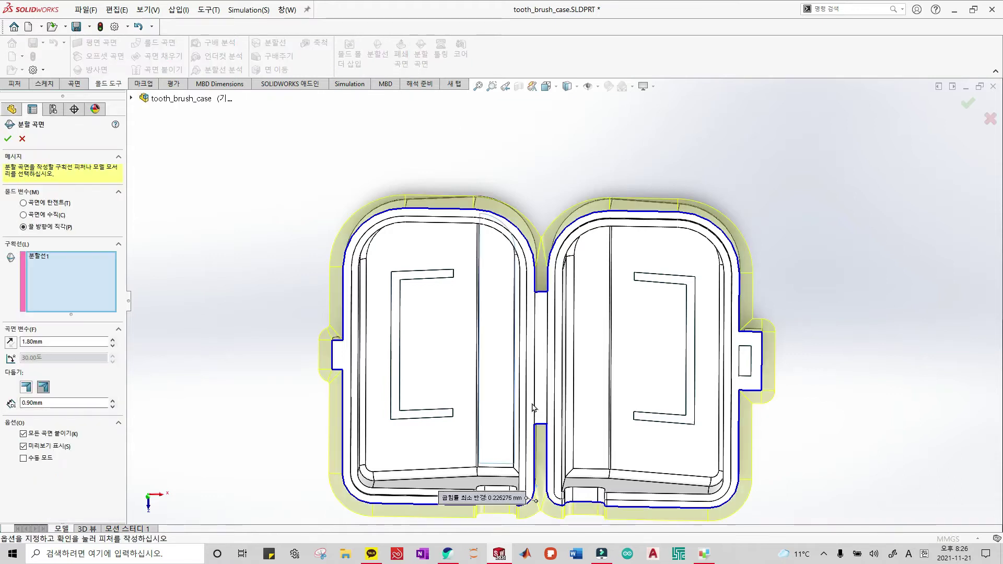
pyautogui.scroll(3, 440, 385)
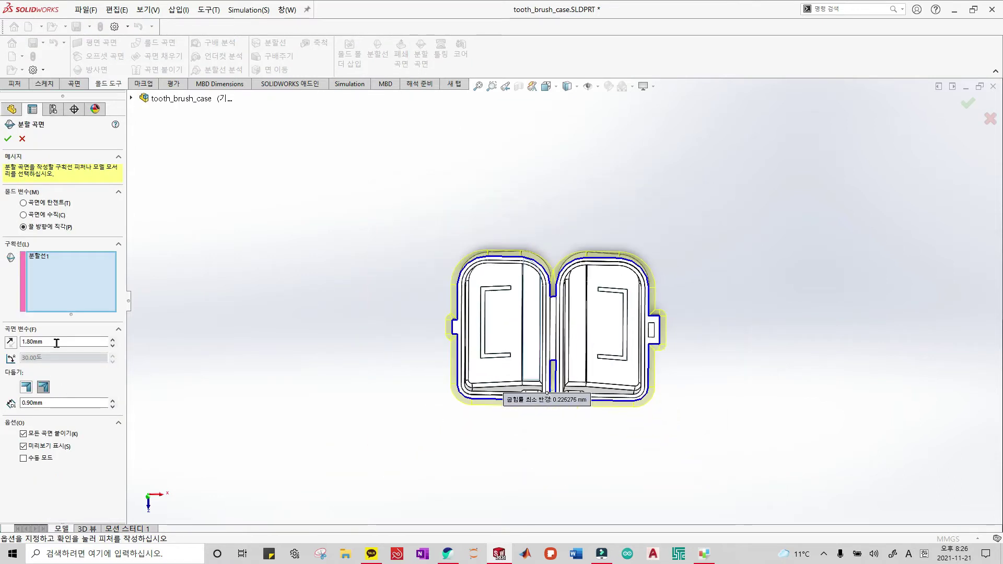
pyautogui.write('50')
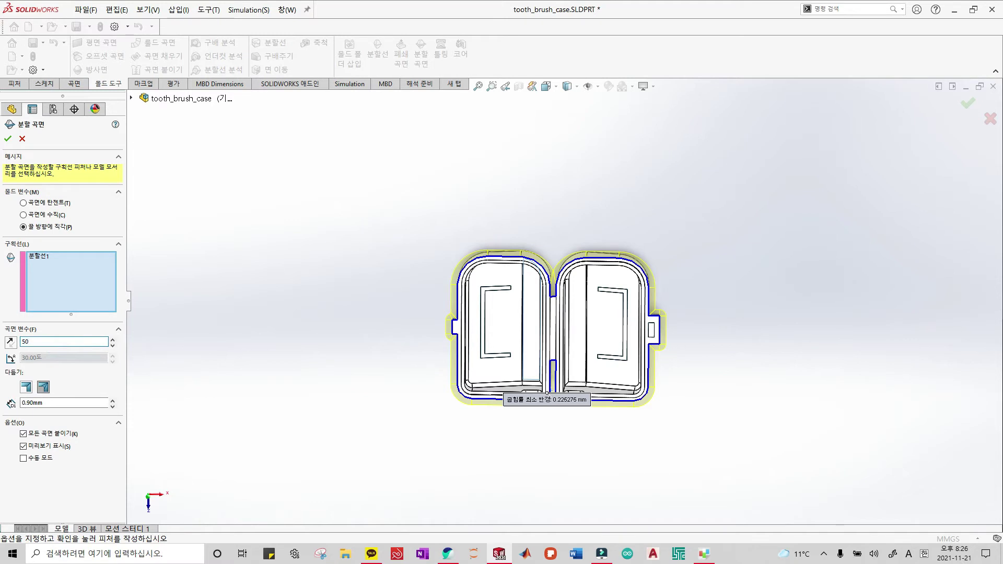
pyautogui.press('Return')
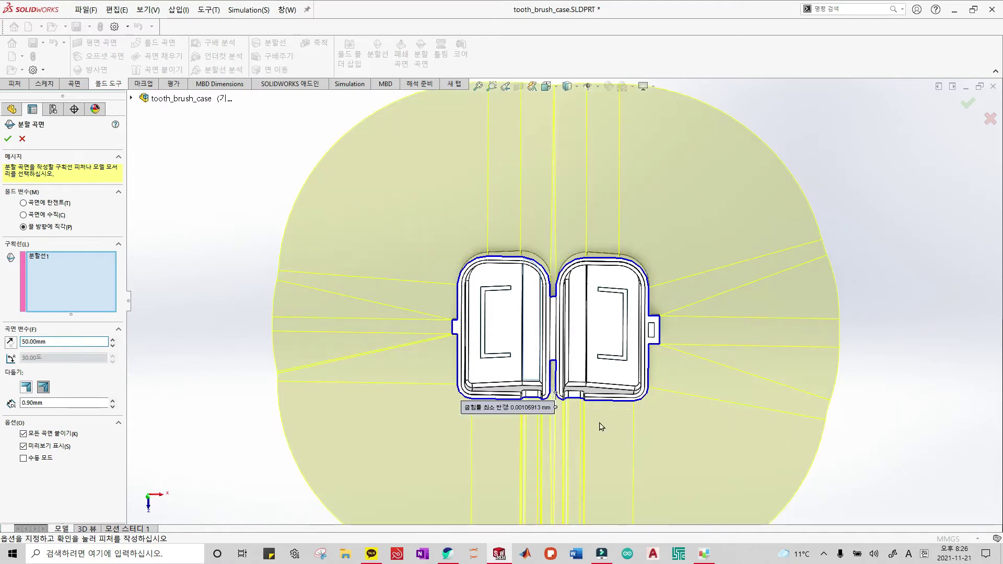
pyautogui.scroll(4, 589, 431)
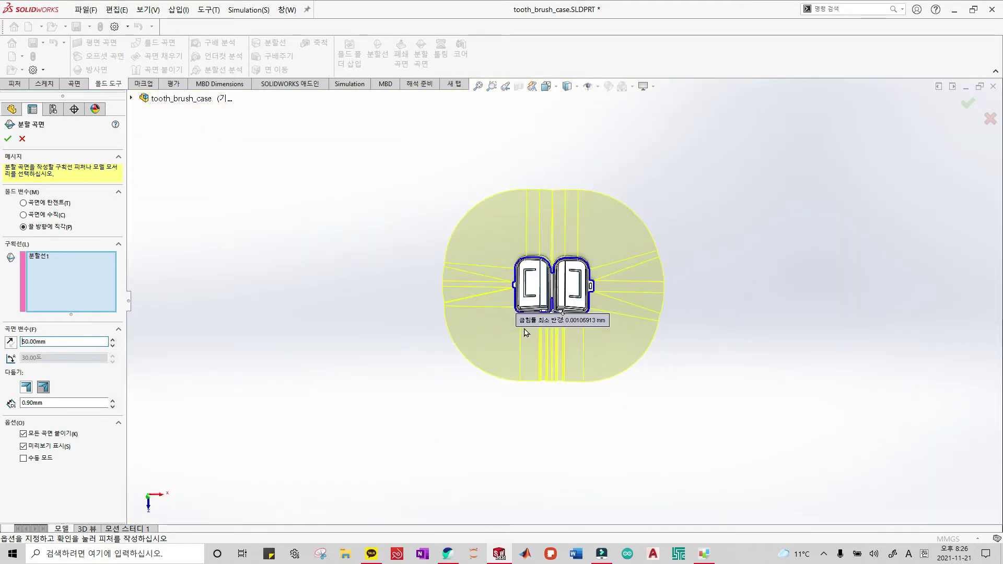
pyautogui.scroll(-4, 525, 332)
pyautogui.scroll(1, 567, 351)
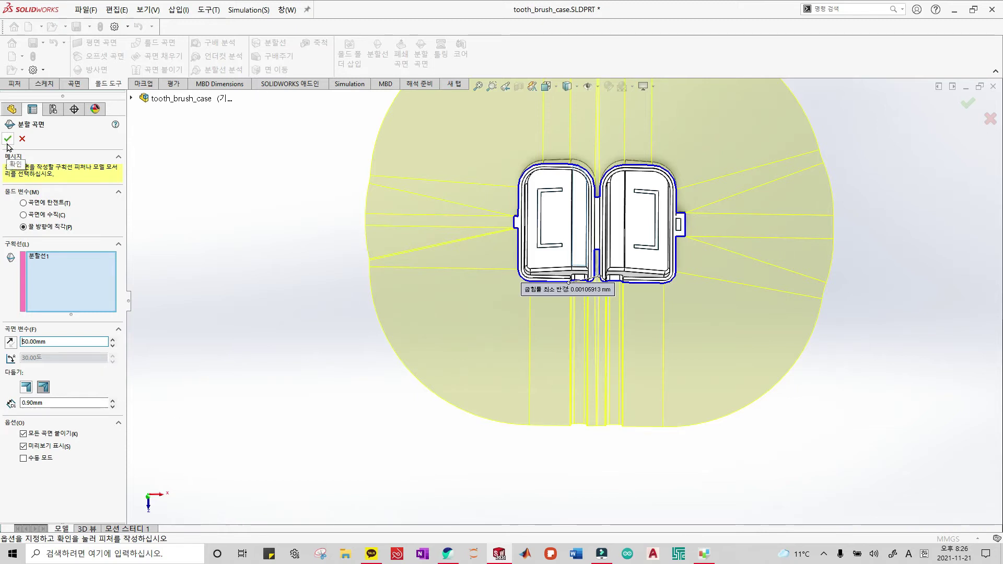
pyautogui.press('Return')
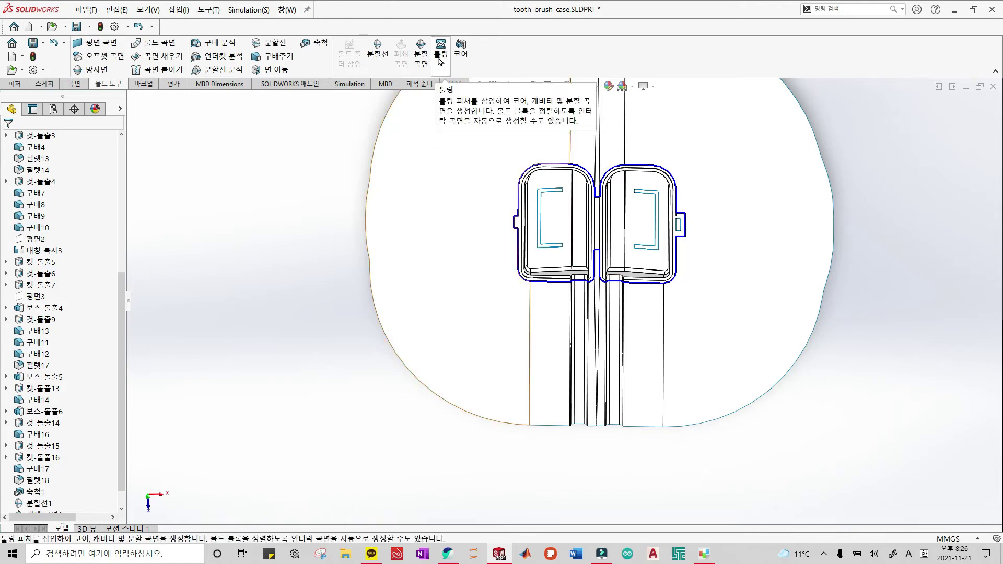
# Start a tooling split sketch on the parting surface with a centre rectangle around the case.
pyautogui.click(440, 56)
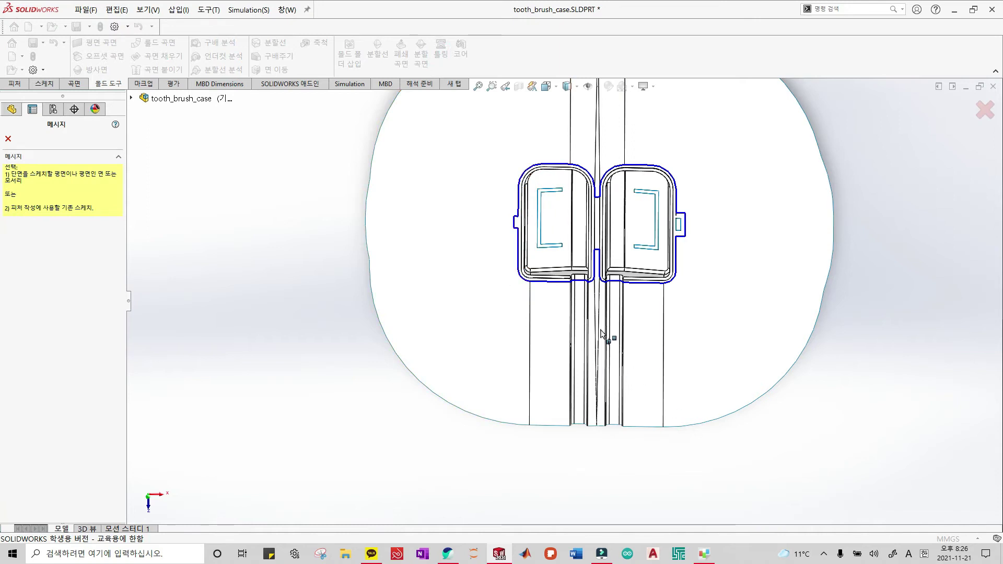
pyautogui.hotkey('ctrl', 'shift', 'z')
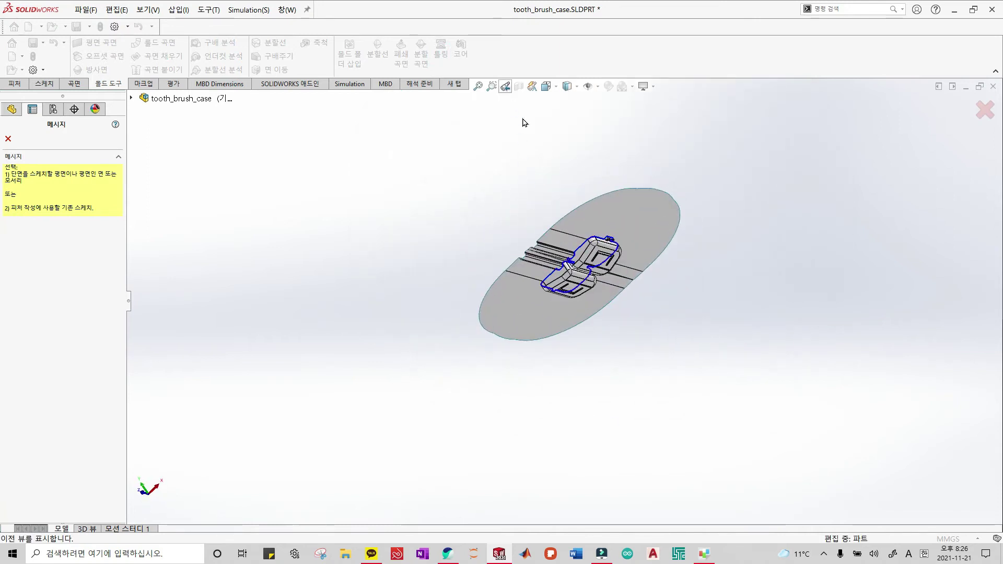
pyautogui.moveTo(524, 123); pyautogui.dragTo(590, 277, button='middle')
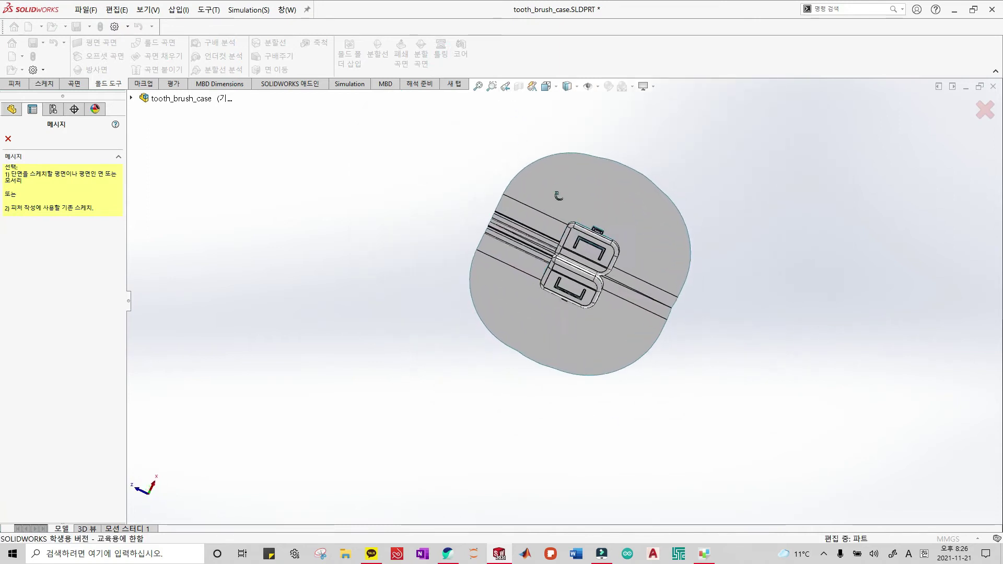
pyautogui.click(578, 277)
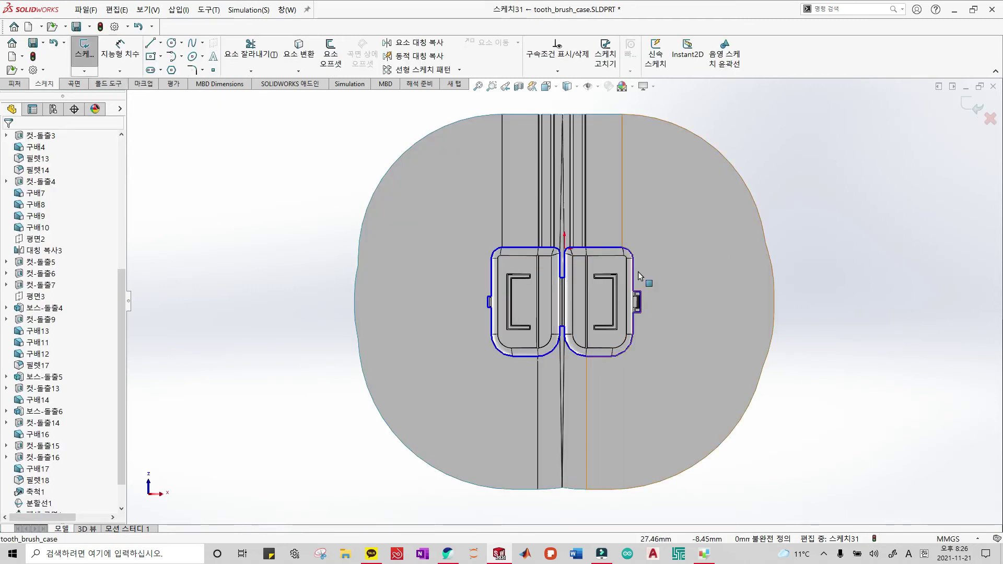
pyautogui.click(152, 56)
pyautogui.scroll(-2, 601, 287)
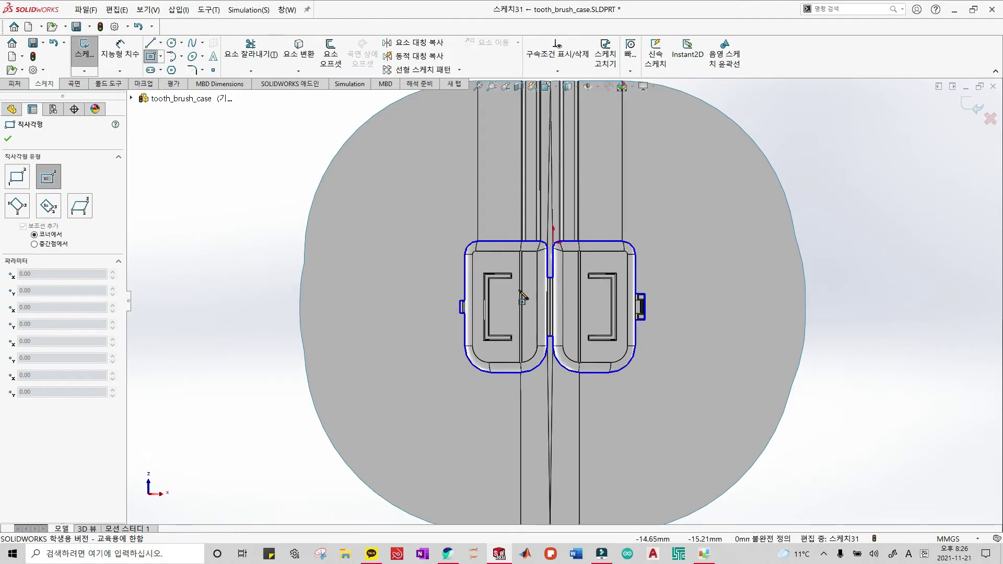
pyautogui.scroll(-3, 533, 285)
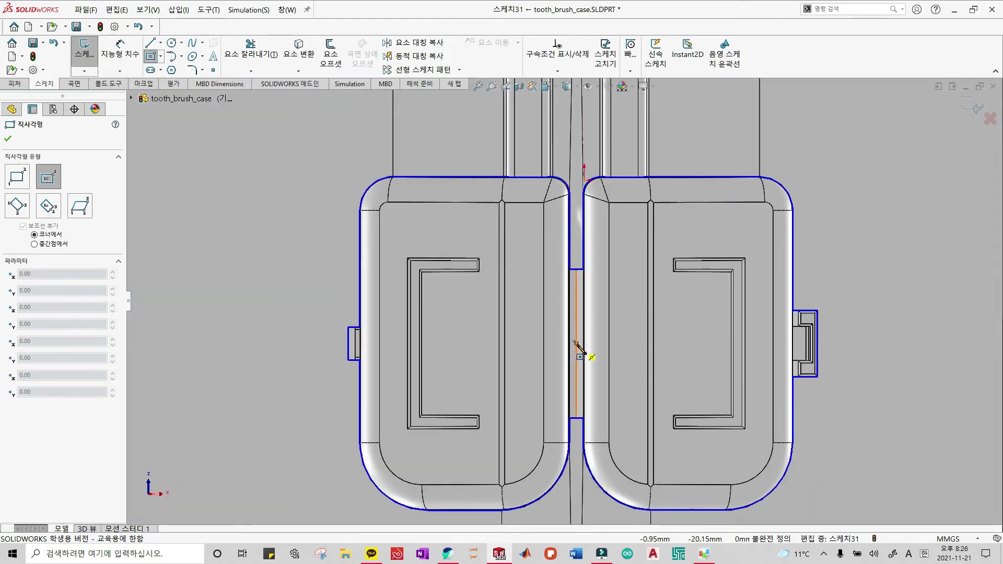
pyautogui.click(576, 343)
pyautogui.scroll(4, 695, 261)
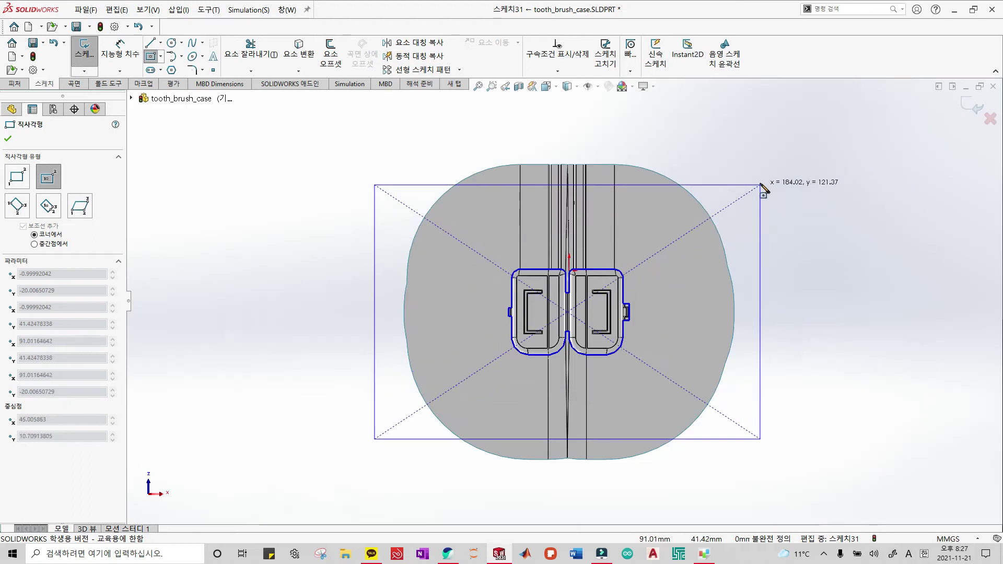
pyautogui.click(669, 216)
# Dimension the rectangle 90 mm wide and 90 mm high, then exit the sketch.
pyautogui.press('d')
pyautogui.click(600, 216)
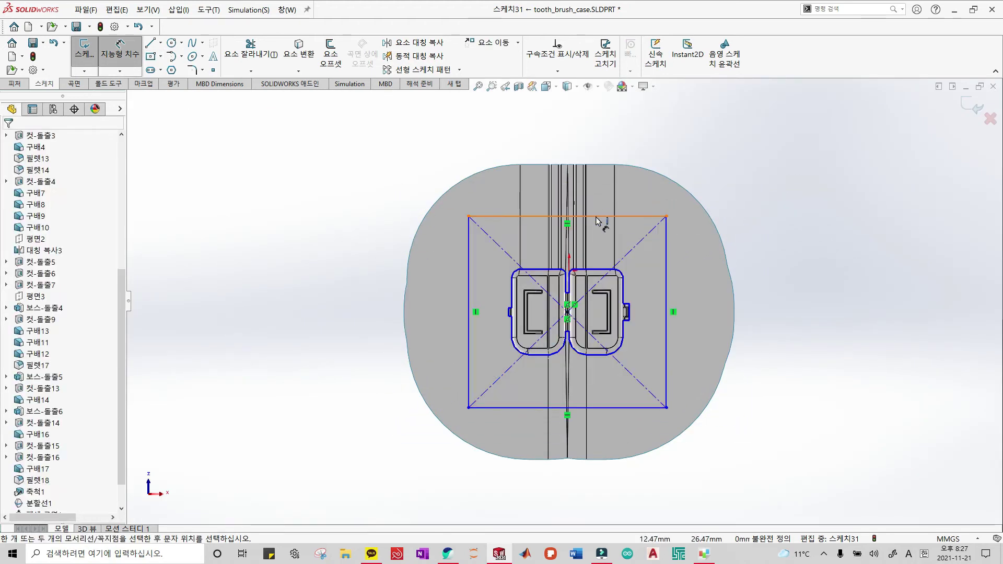
pyautogui.click(600, 205)
pyautogui.write('90')
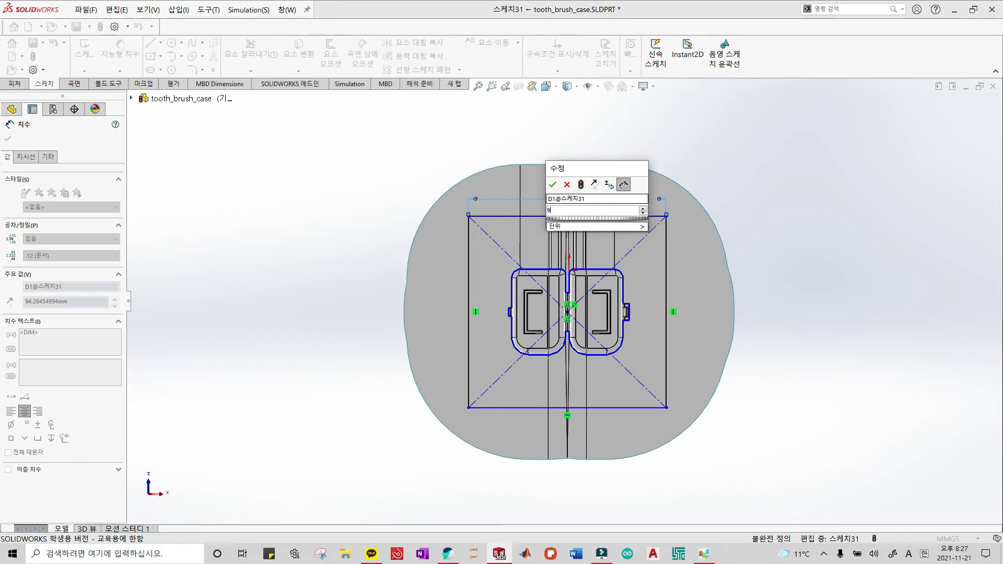
pyautogui.press('Return')
pyautogui.click(661, 277)
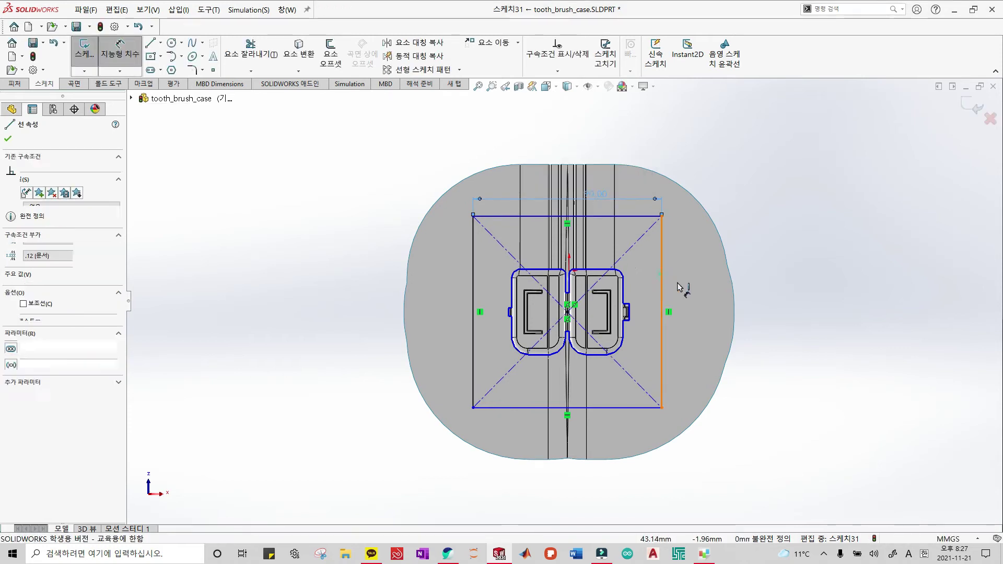
pyautogui.click(683, 280)
pyautogui.write('90')
pyautogui.press('Return')
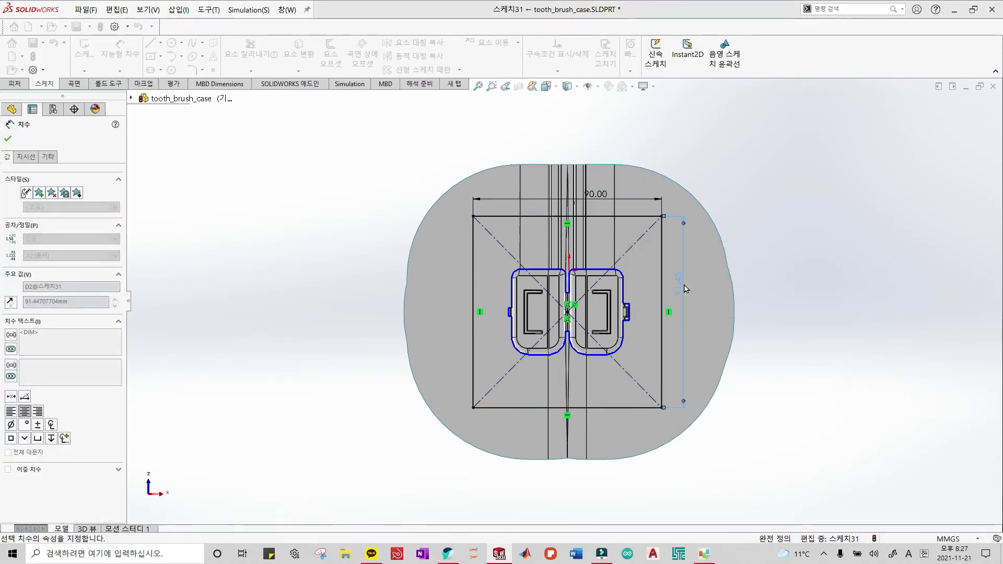
pyautogui.click(973, 106)
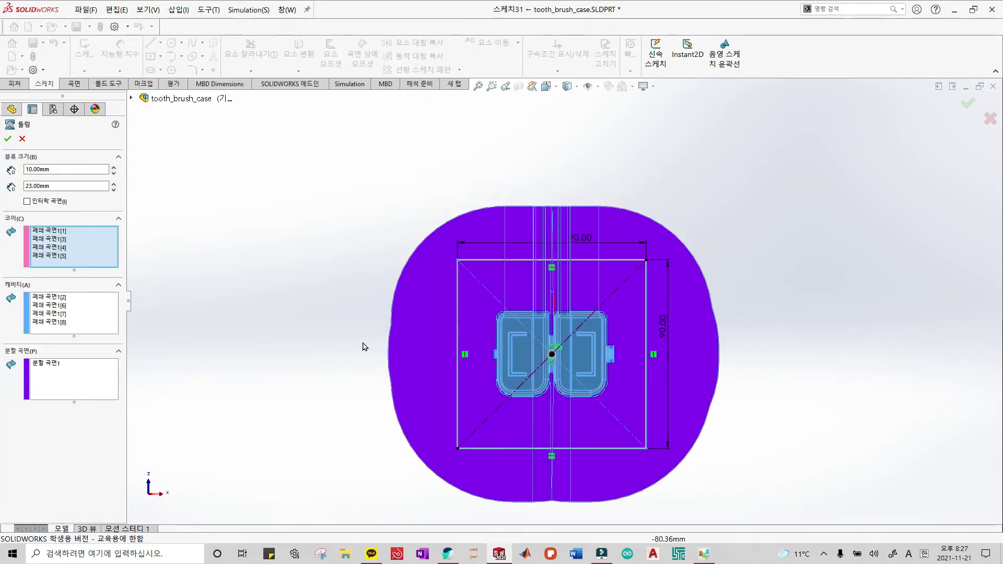
# Set the tooling split block depths to 5 mm and 18 mm and accept 툴링1.
pyautogui.moveTo(363, 346)
pyautogui.mouseDown(button='middle')
pyautogui.moveTo(515, 459)
pyautogui.moveTo(575, 353)
pyautogui.moveTo(557, 333)
pyautogui.mouseUp(button='middle')
pyautogui.scroll(-3, 575, 353)
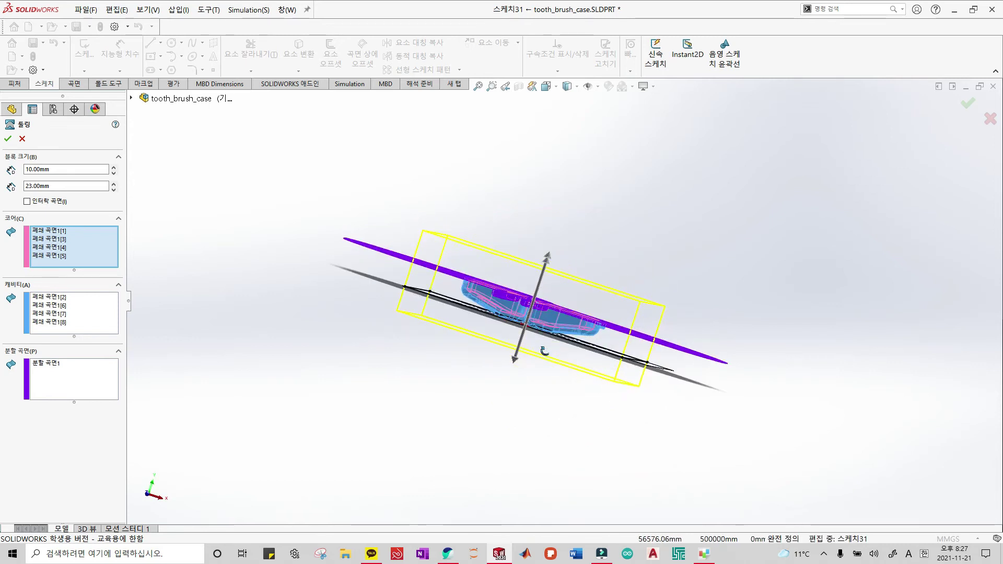
pyautogui.scroll(-3, 557, 332)
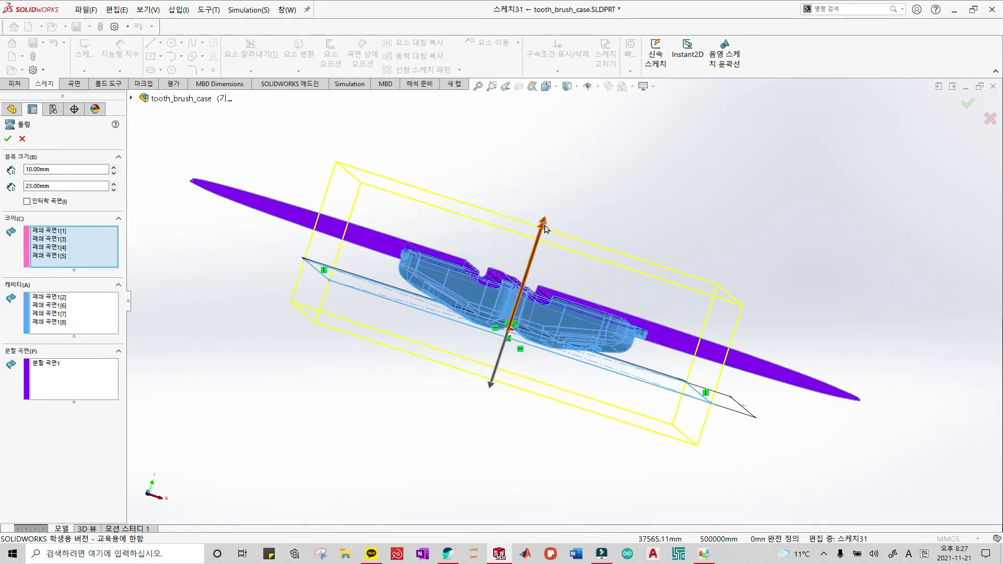
pyautogui.moveTo(544, 256); pyautogui.dragTo(540, 258)
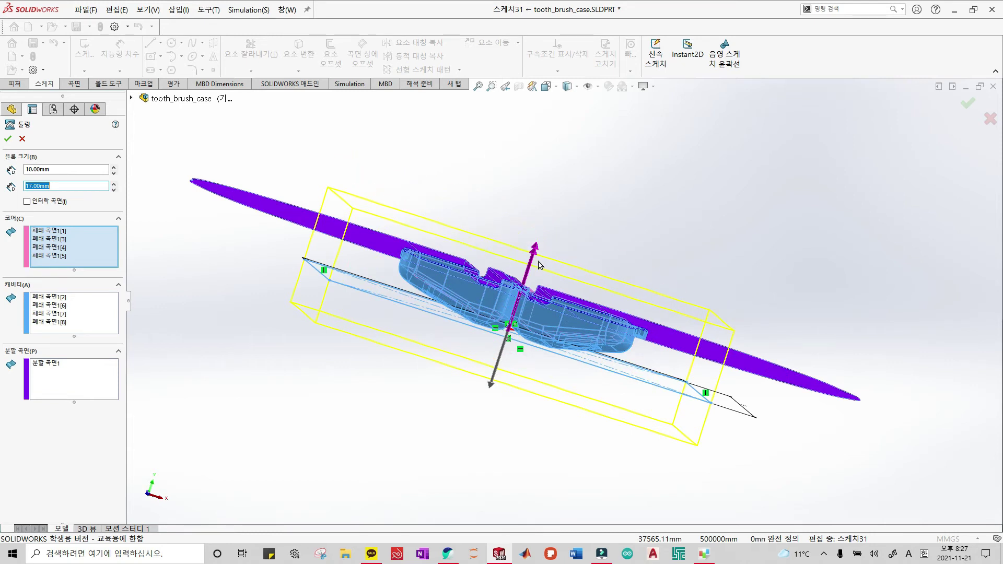
pyautogui.moveTo(493, 383); pyautogui.dragTo(511, 360)
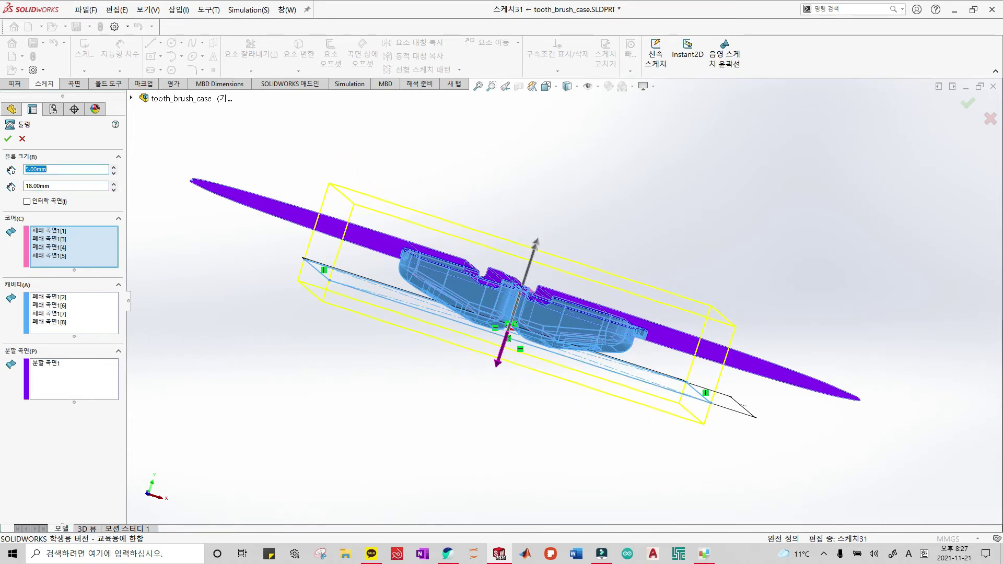
pyautogui.click(11, 140)
pyautogui.moveTo(508, 325)
pyautogui.mouseDown(button='middle')
pyautogui.moveTo(565, 382)
pyautogui.moveTo(549, 414)
pyautogui.moveTo(549, 381)
pyautogui.moveTo(707, 376)
pyautogui.moveTo(750, 451)
pyautogui.moveTo(720, 456)
pyautogui.mouseUp(button='middle')
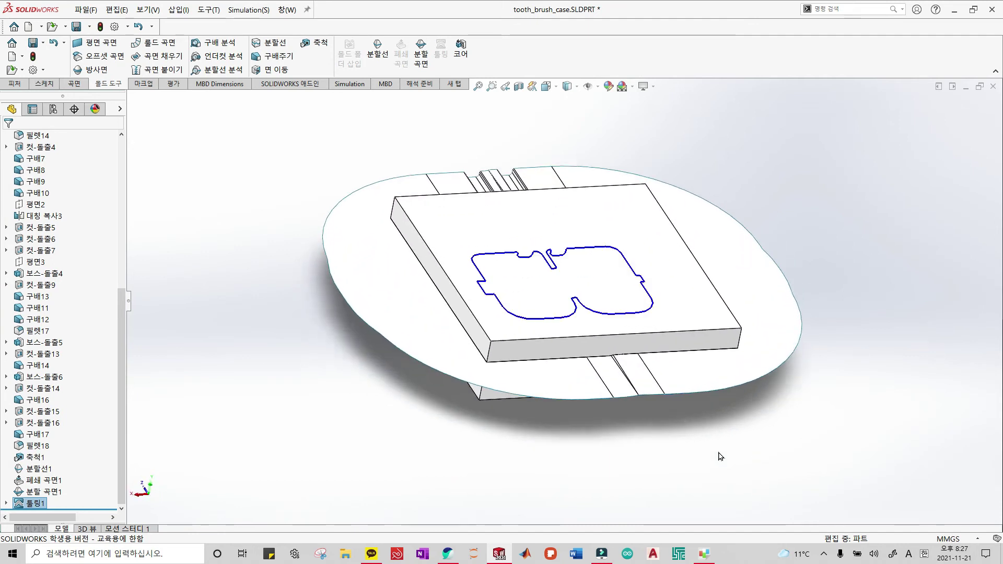
# Hide the parting surface, select 툴링1 in the tree, and bring up the Insert menu.
pyautogui.rightClick(690, 381)
pyautogui.click(731, 291)
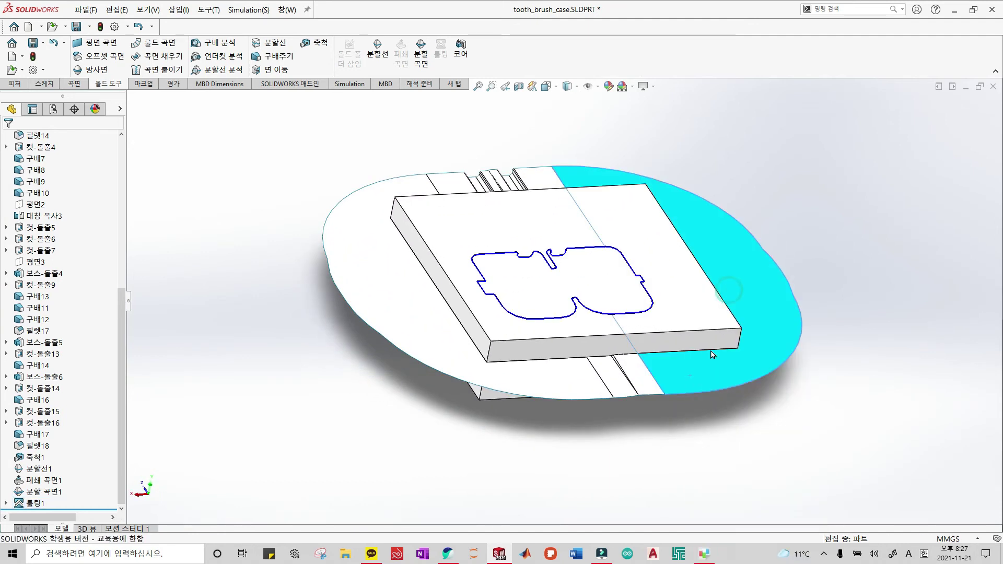
pyautogui.moveTo(595, 439)
pyautogui.mouseDown(button='middle')
pyautogui.moveTo(615, 374)
pyautogui.moveTo(622, 282)
pyautogui.moveTo(609, 370)
pyautogui.mouseUp(button='middle')
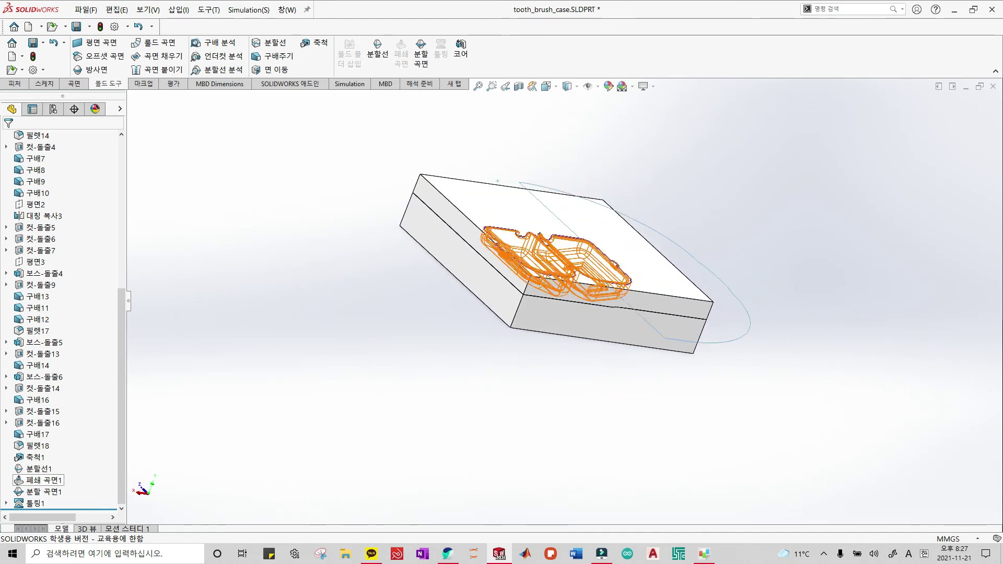
pyautogui.click(35, 503)
pyautogui.moveTo(502, 325)
pyautogui.mouseDown(button='middle')
pyautogui.moveTo(502, 442)
pyautogui.moveTo(507, 313)
pyautogui.mouseUp(button='middle')
pyautogui.click(180, 10)
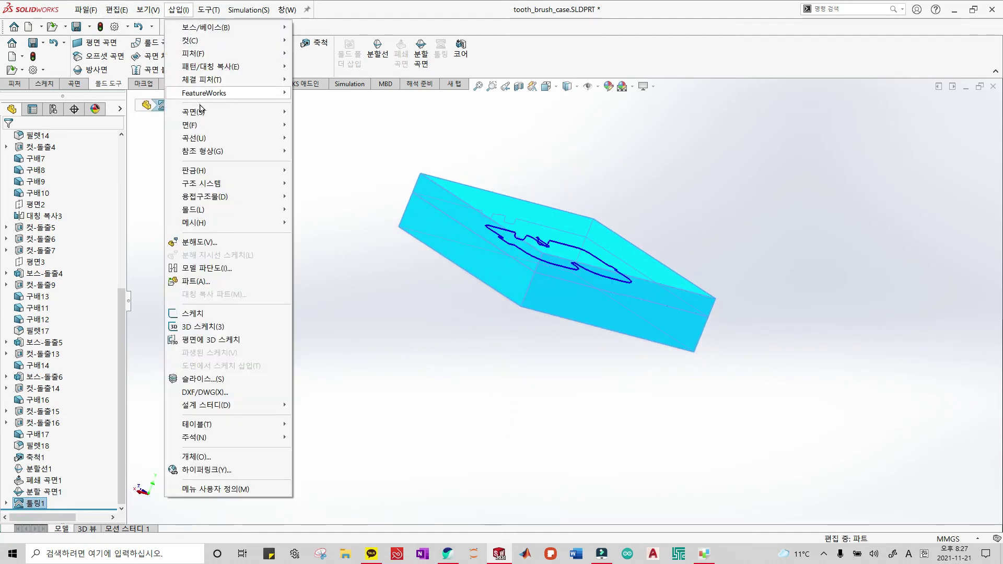
pyautogui.moveTo(196, 112)
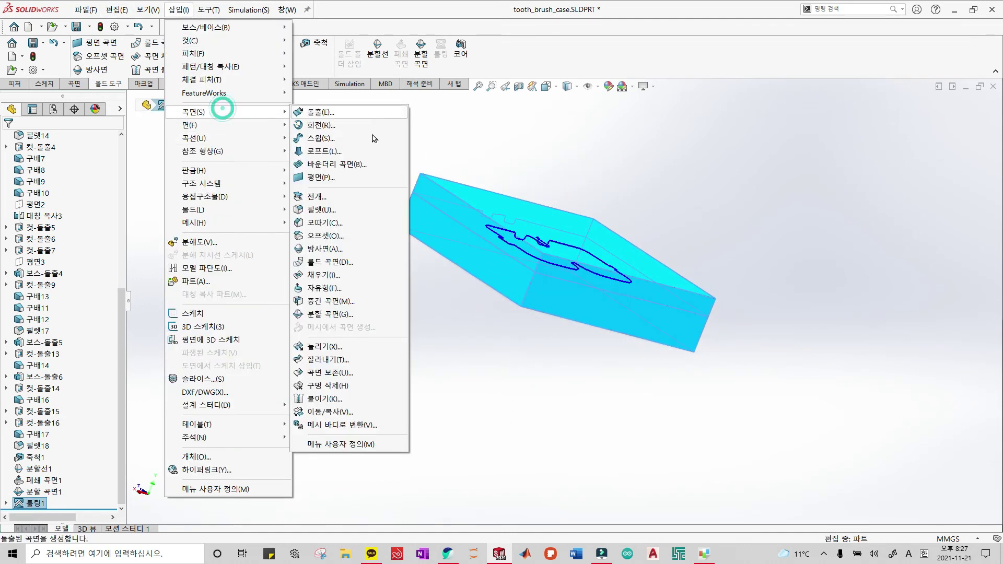
# Move the upper mold block 55.09 mm along Y with Move/Copy Body.
pyautogui.click(337, 414)
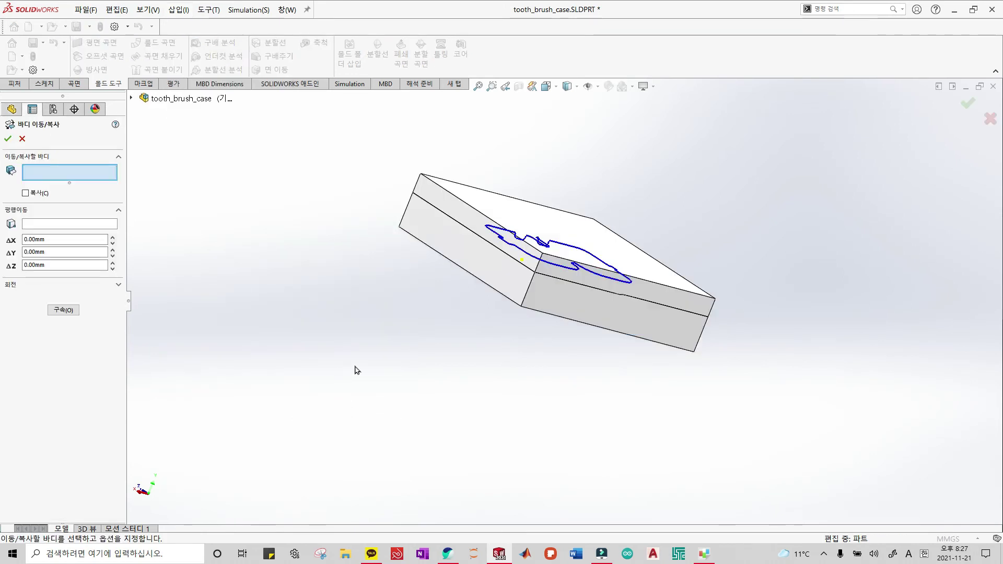
pyautogui.moveTo(627, 257); pyautogui.dragTo(600, 385, button='middle')
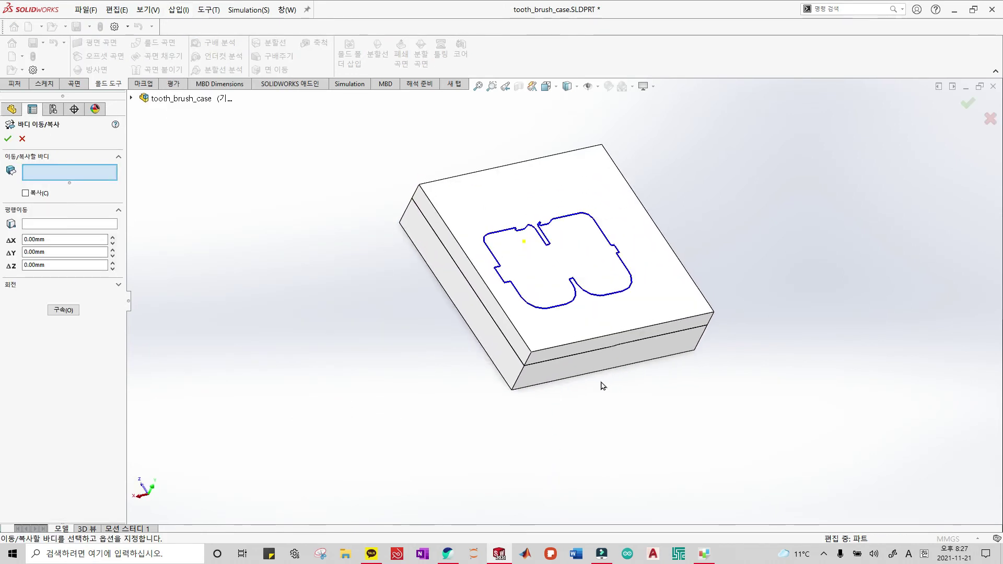
pyautogui.click(664, 287)
pyautogui.moveTo(513, 406); pyautogui.dragTo(604, 274, button='middle')
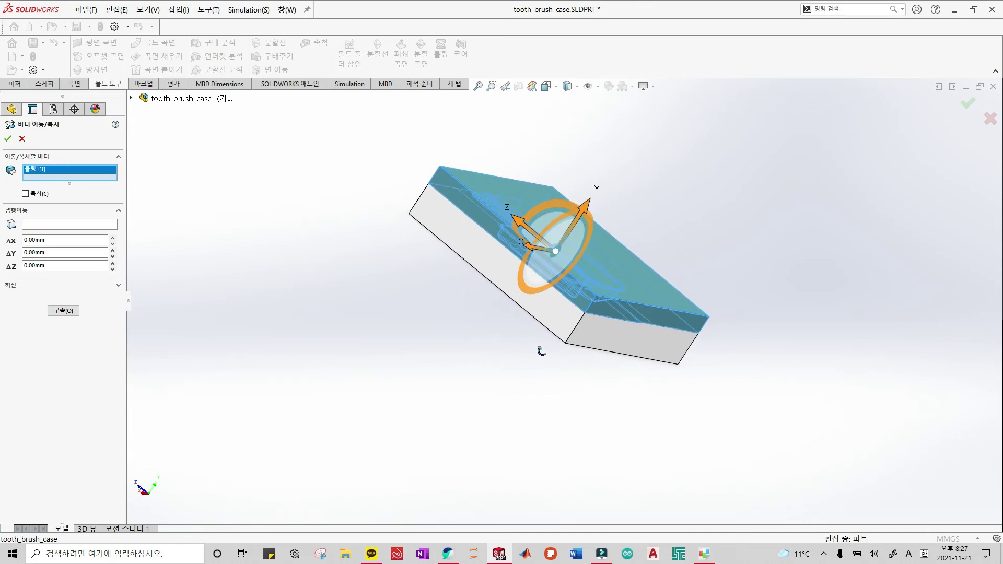
pyautogui.moveTo(583, 214); pyautogui.dragTo(685, 116)
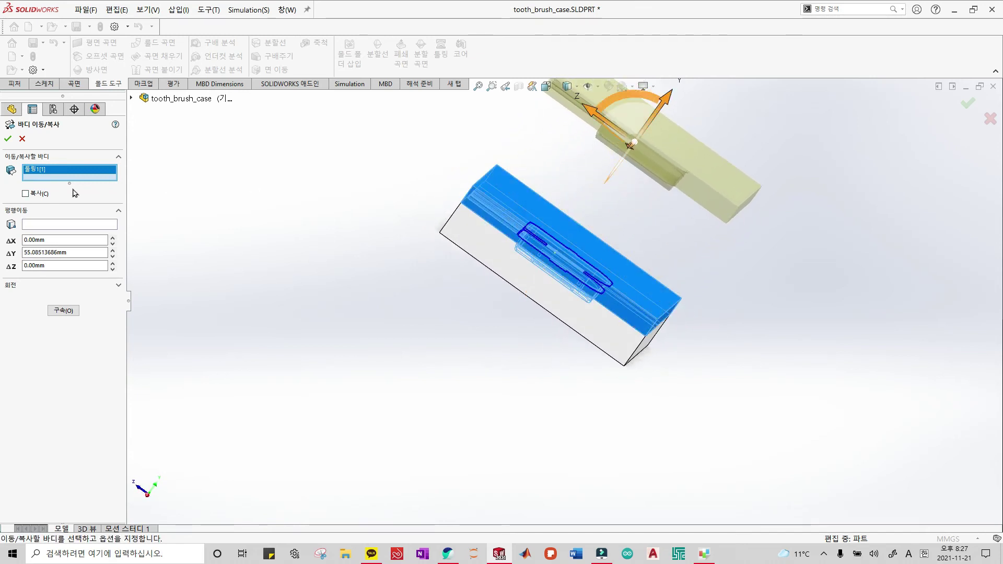
pyautogui.click(7, 138)
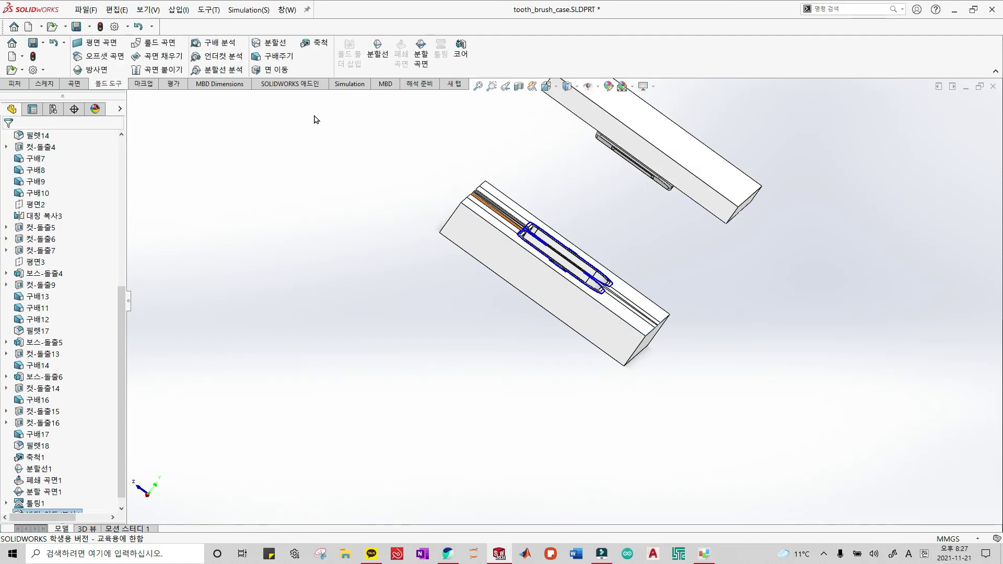
pyautogui.click(178, 10)
pyautogui.moveTo(227, 112)
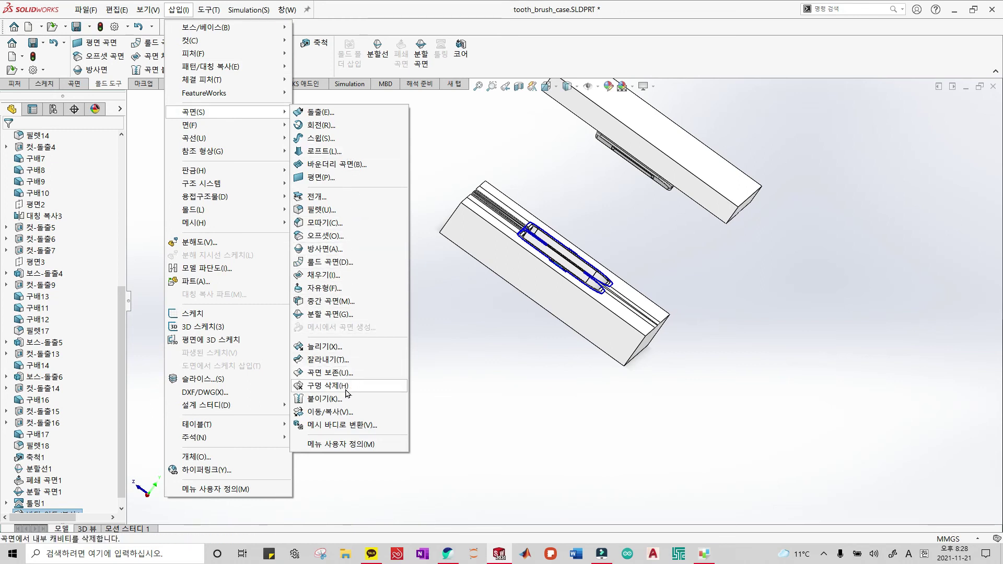
# Move the lower mold block -70.27 mm along Y with Move/Copy Body.
pyautogui.click(339, 412)
pyautogui.moveTo(486, 338); pyautogui.dragTo(580, 284, button='middle')
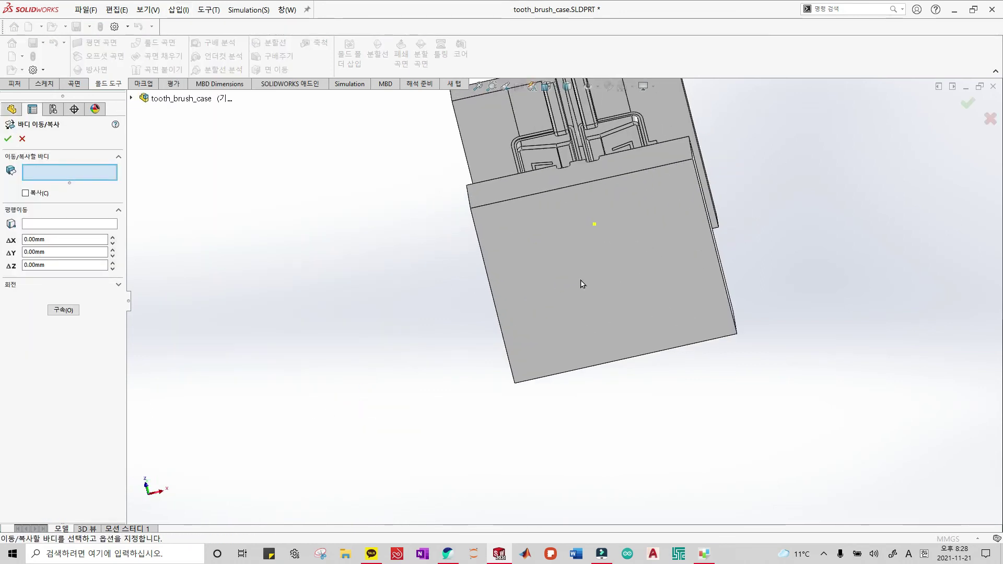
pyautogui.click(608, 276)
pyautogui.click(563, 282)
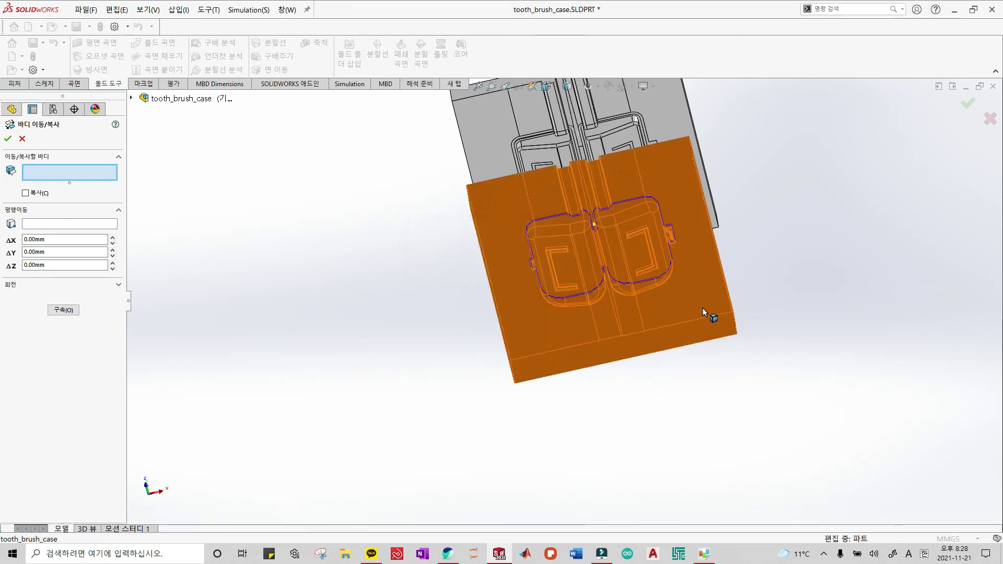
pyautogui.click(702, 309)
pyautogui.moveTo(594, 309); pyautogui.dragTo(509, 389, button='middle')
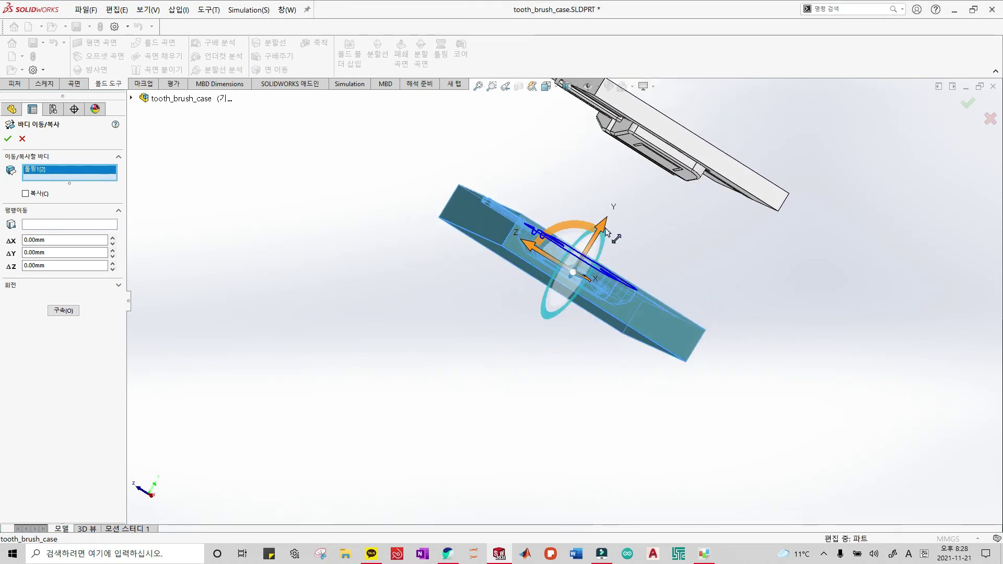
pyautogui.moveTo(572, 281); pyautogui.dragTo(488, 377)
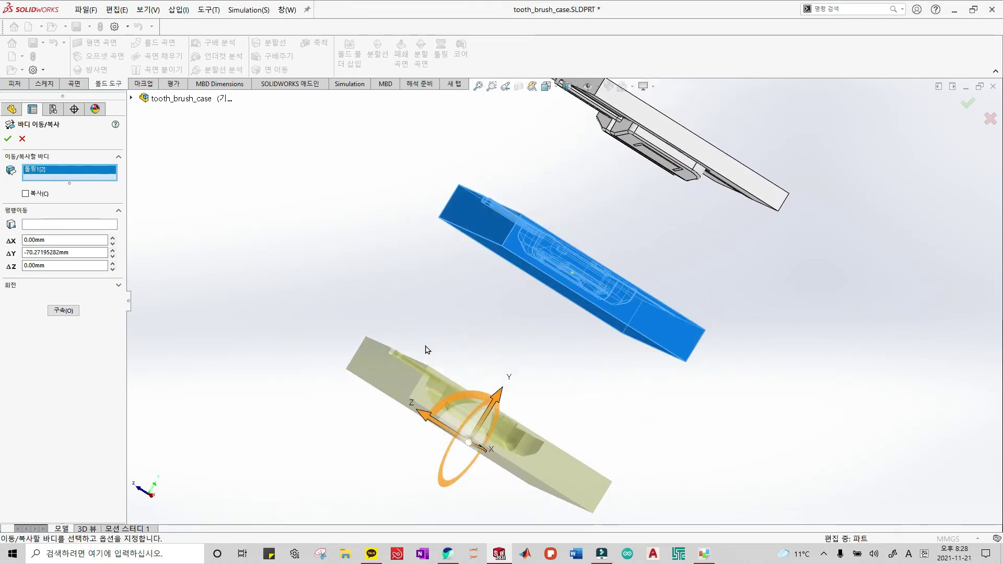
pyautogui.click(8, 139)
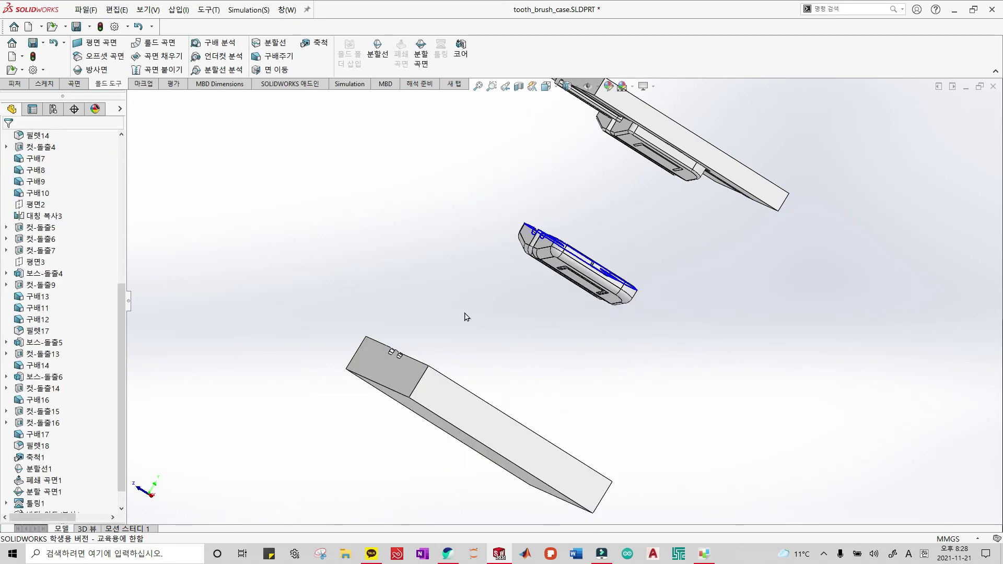
pyautogui.scroll(-5, 548, 296)
pyautogui.moveTo(549, 297)
pyautogui.mouseDown(button='middle')
pyautogui.moveTo(554, 374)
pyautogui.moveTo(575, 414)
pyautogui.moveTo(623, 410)
pyautogui.moveTo(706, 305)
pyautogui.mouseUp(button='middle')
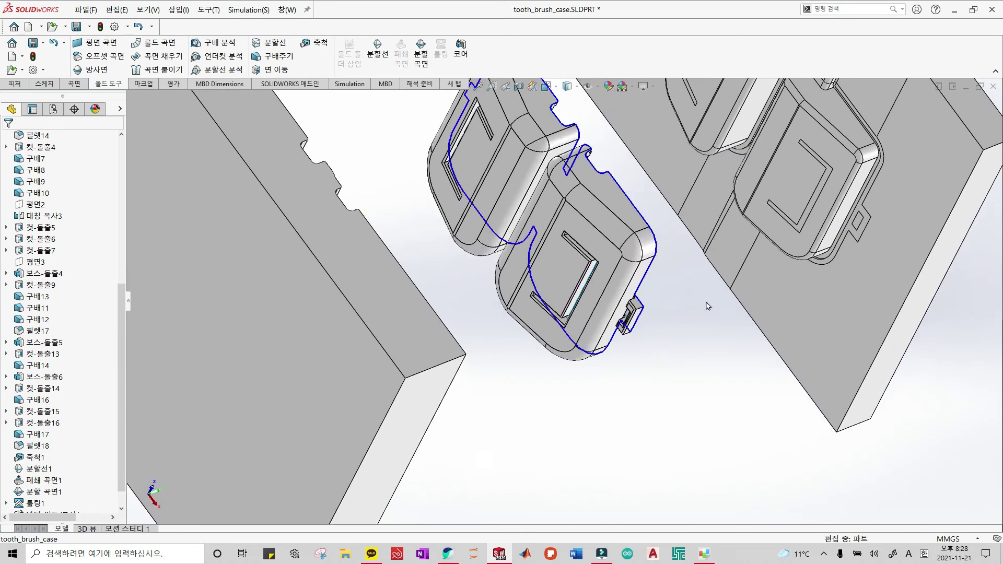
pyautogui.scroll(5, 707, 306)
pyautogui.moveTo(744, 240); pyautogui.dragTo(642, 313, button='middle')
pyautogui.scroll(3, 637, 438)
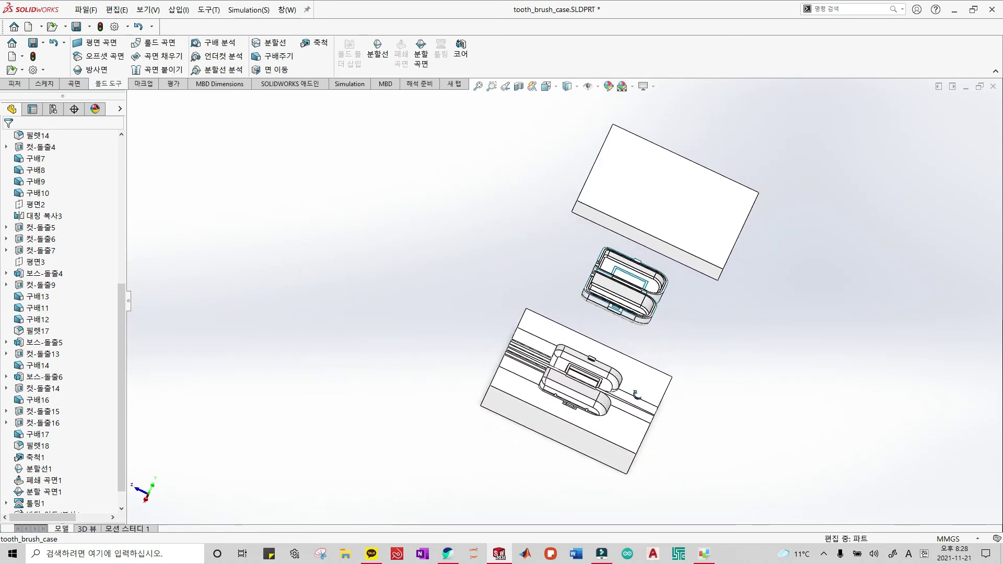